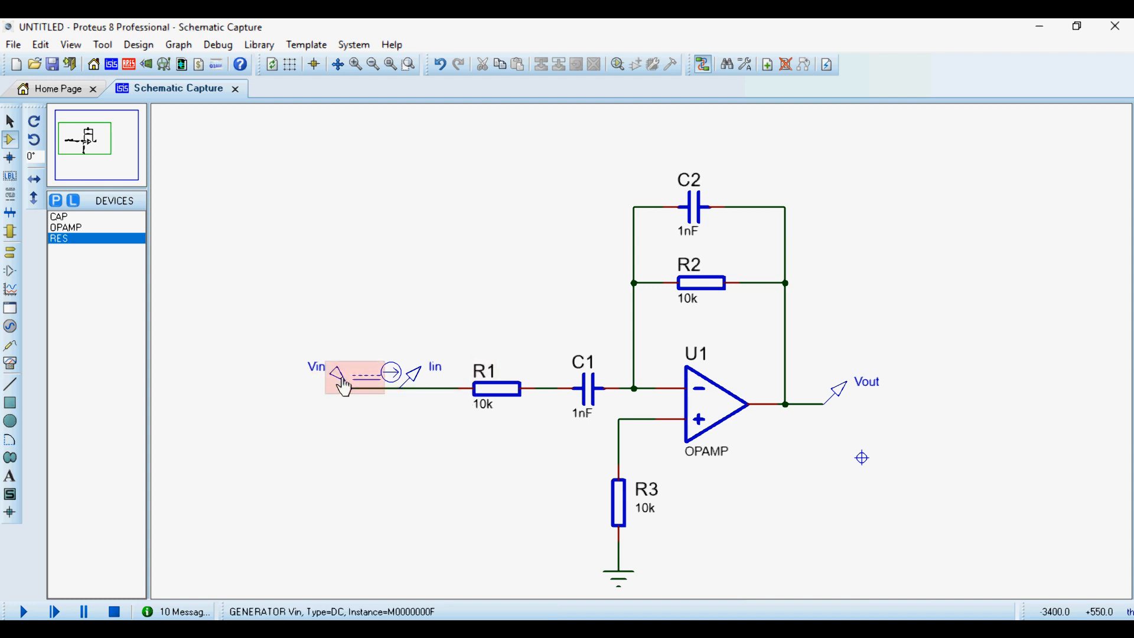
Step: Delete the Vin generator and the Iin current probe, along with the wire feeding R1
{"action": "right_click", "coordinate": [363, 390]}
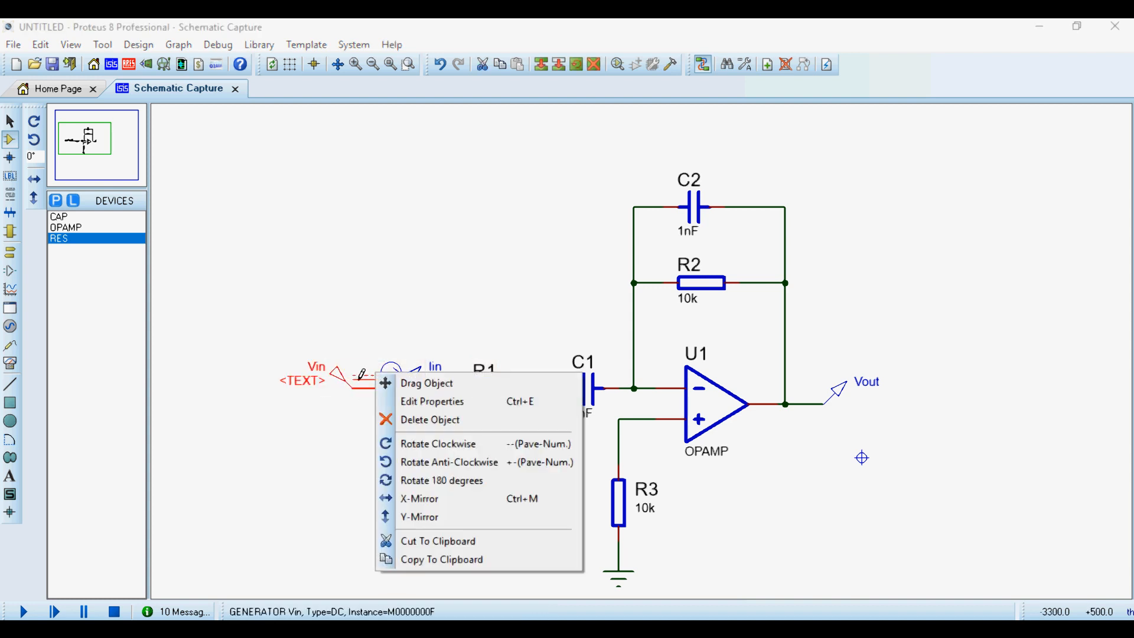
{"action": "left_click", "coordinate": [413, 420]}
{"action": "right_click", "coordinate": [395, 372]}
{"action": "right_click", "coordinate": [394, 372]}
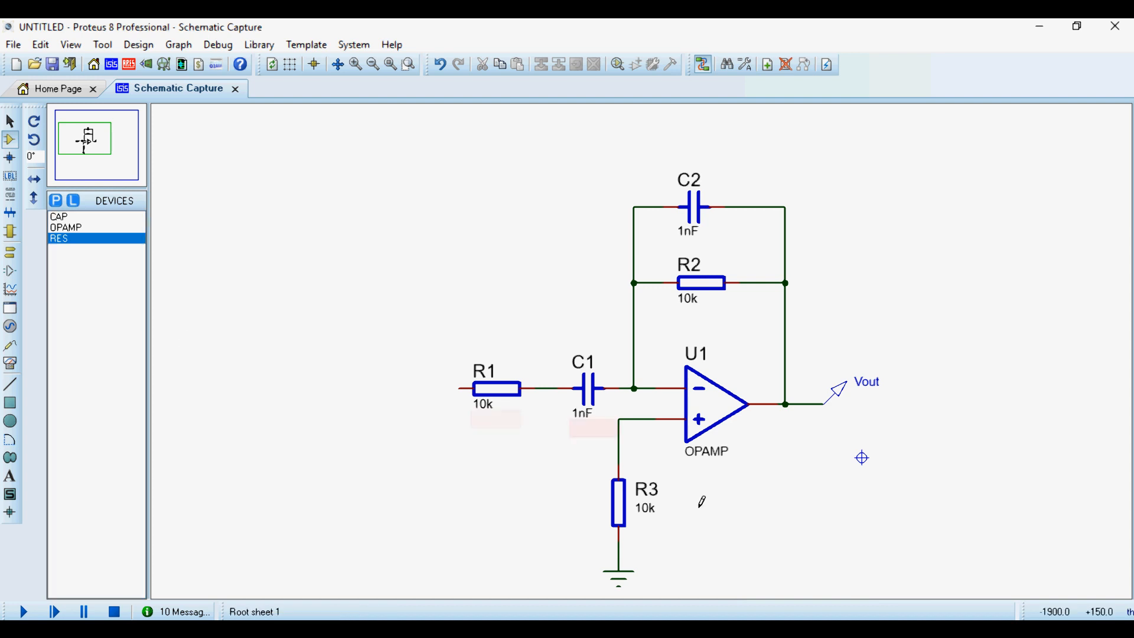
Step: Copy the ground terminal under R3 to the area below R1's free end and wire the copy to R1
{"action": "left_click", "coordinate": [629, 582]}
{"action": "left_click", "coordinate": [541, 64]}
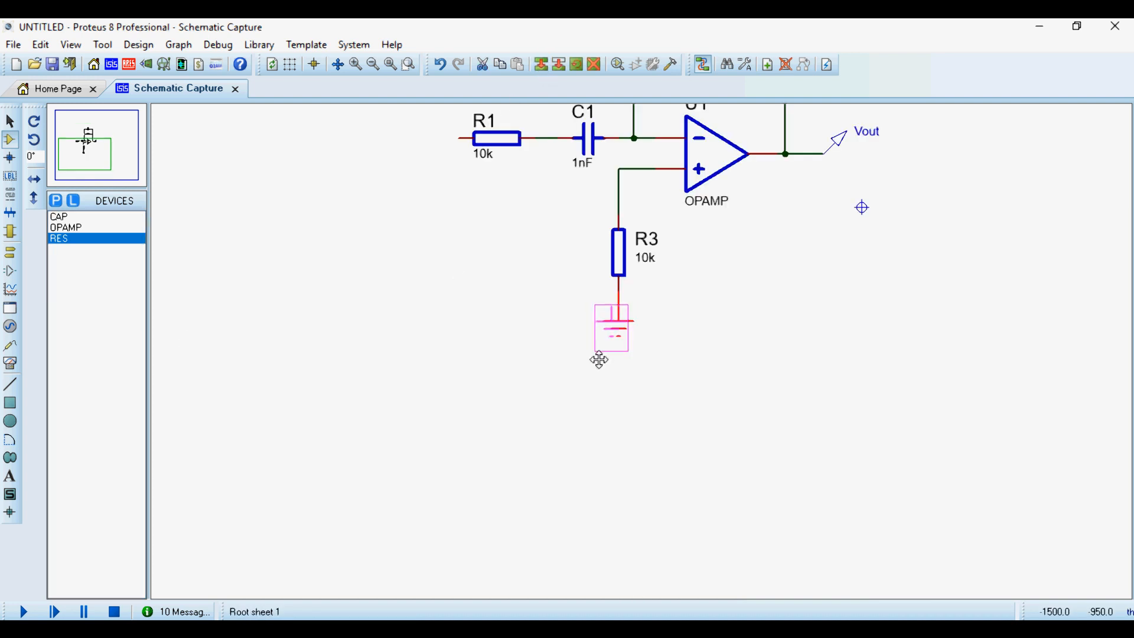
{"action": "left_click", "coordinate": [429, 234]}
{"action": "scroll", "coordinate": [587, 304], "scroll_direction": "down", "scroll_amount": 1}
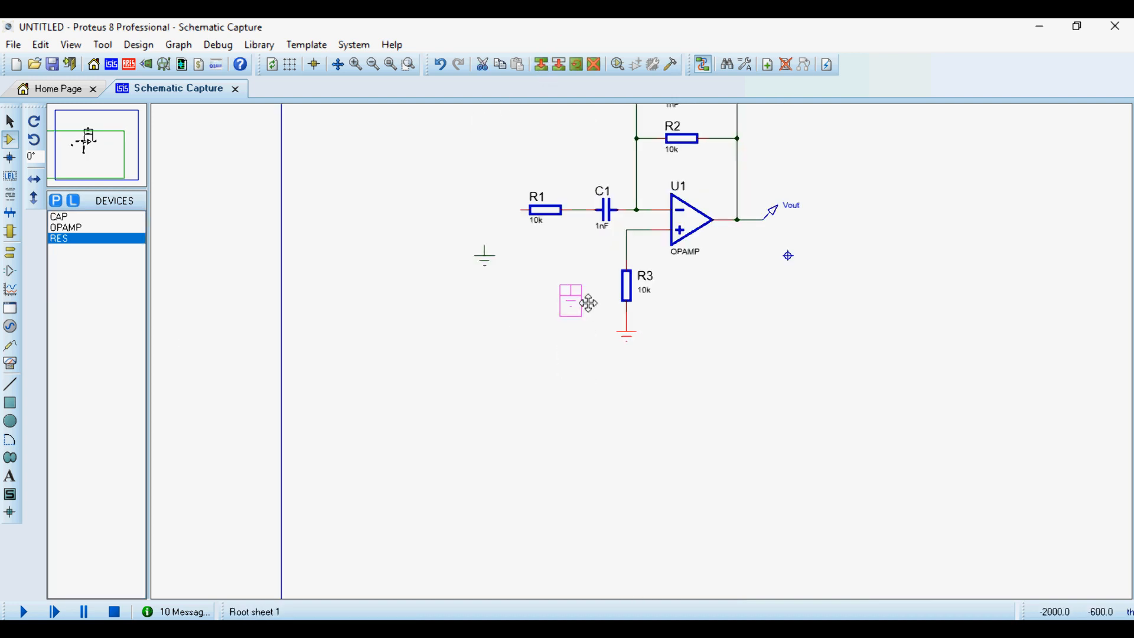
{"action": "scroll", "coordinate": [642, 353], "scroll_direction": "up", "scroll_amount": 1}
{"action": "scroll", "coordinate": [615, 399], "scroll_direction": "down", "scroll_amount": 1}
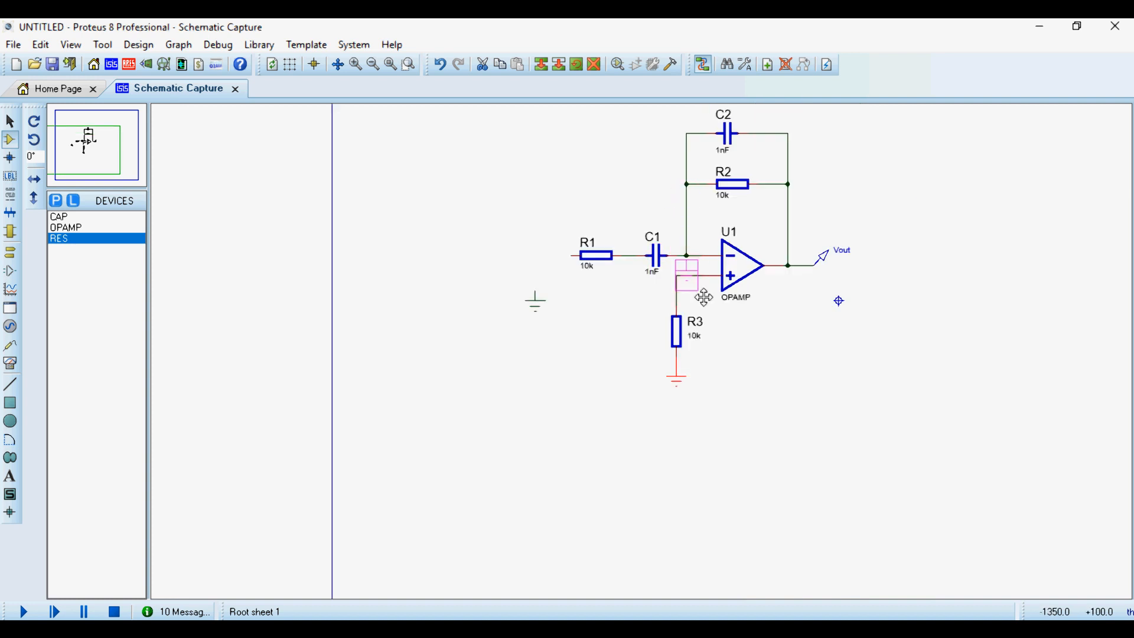
{"action": "scroll", "coordinate": [641, 354], "scroll_direction": "up", "scroll_amount": 1}
{"action": "right_click", "coordinate": [582, 381]}
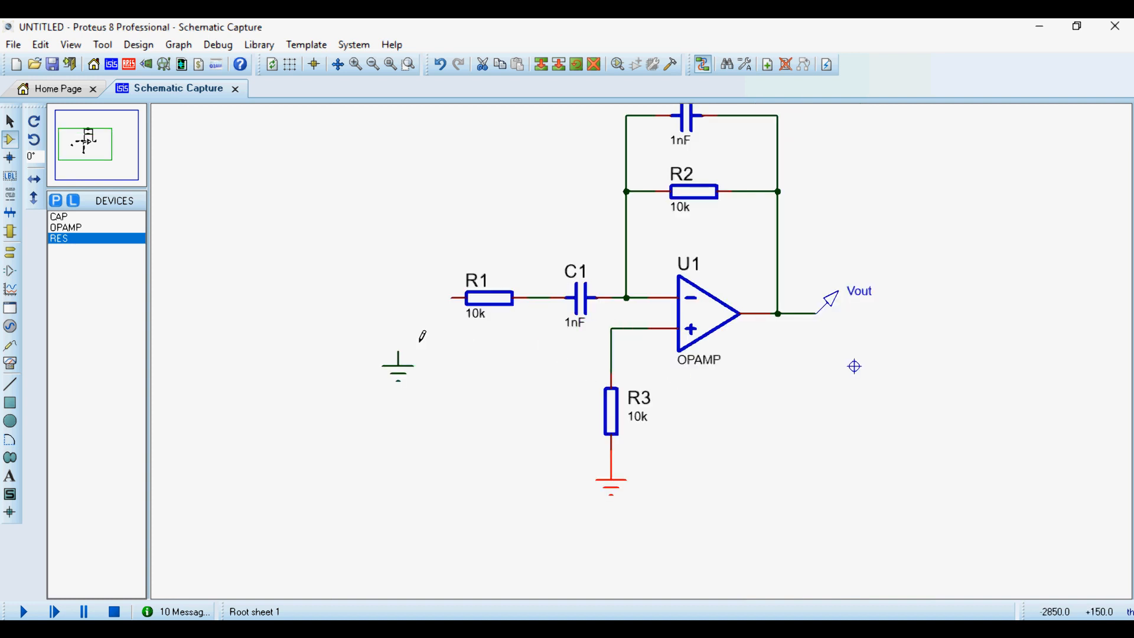
{"action": "left_click", "coordinate": [399, 352]}
{"action": "left_click", "coordinate": [449, 297]}
Step: Replace the Vout probe with a horizontally mirrored DC generator wired to the op-amp output node
{"action": "right_click", "coordinate": [846, 296]}
{"action": "right_click", "coordinate": [846, 296]}
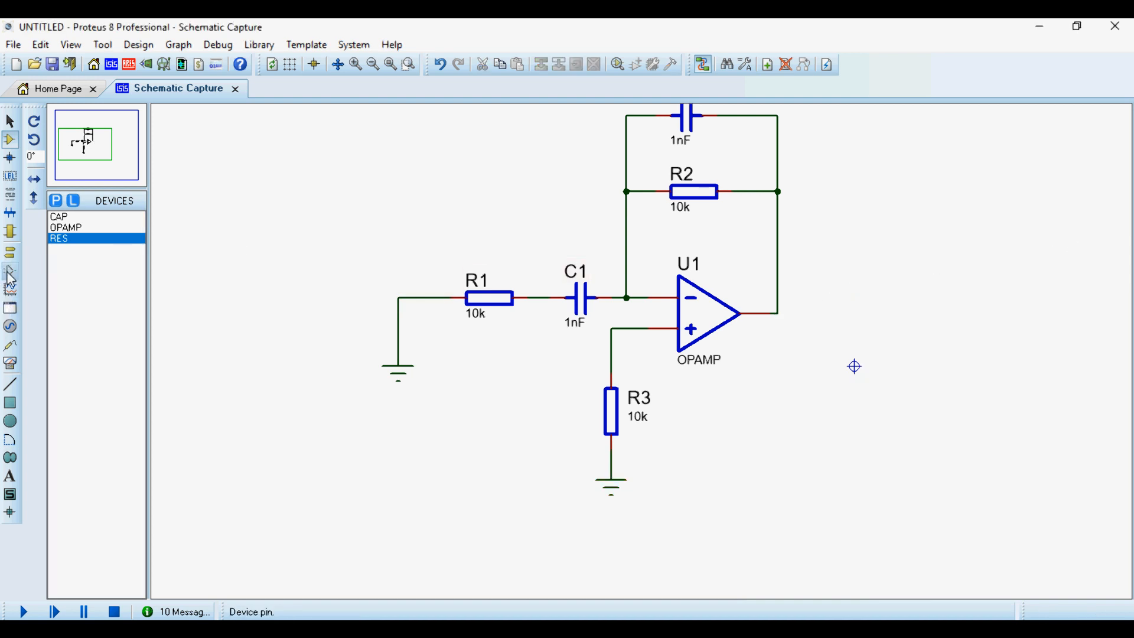
{"action": "left_click", "coordinate": [10, 326]}
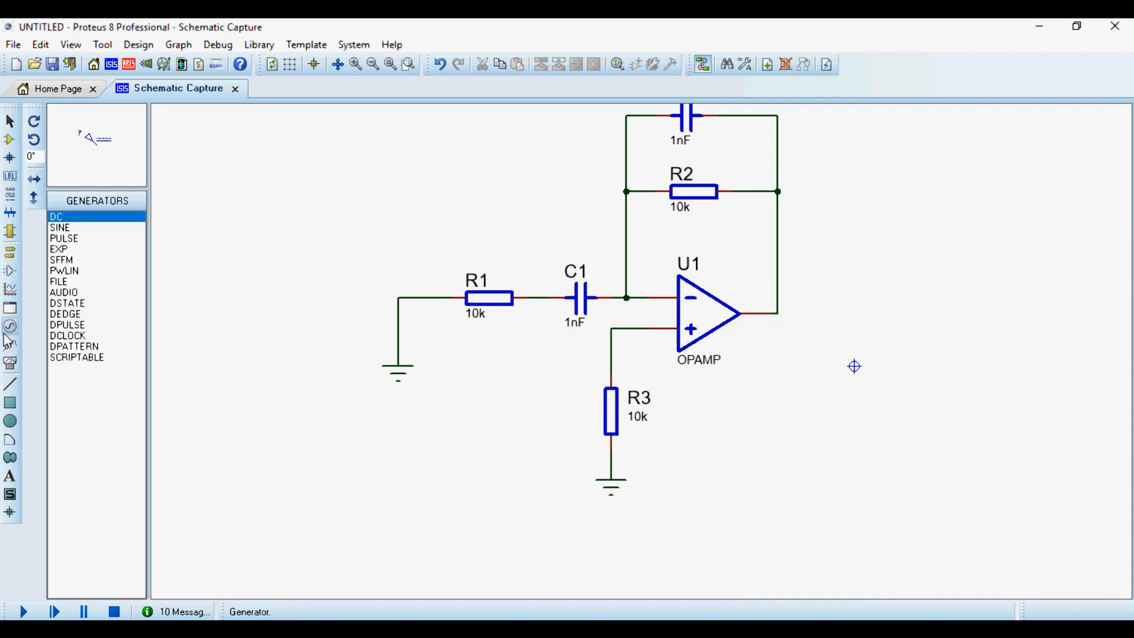
{"action": "left_click", "coordinate": [963, 304]}
{"action": "right_click", "coordinate": [963, 304]}
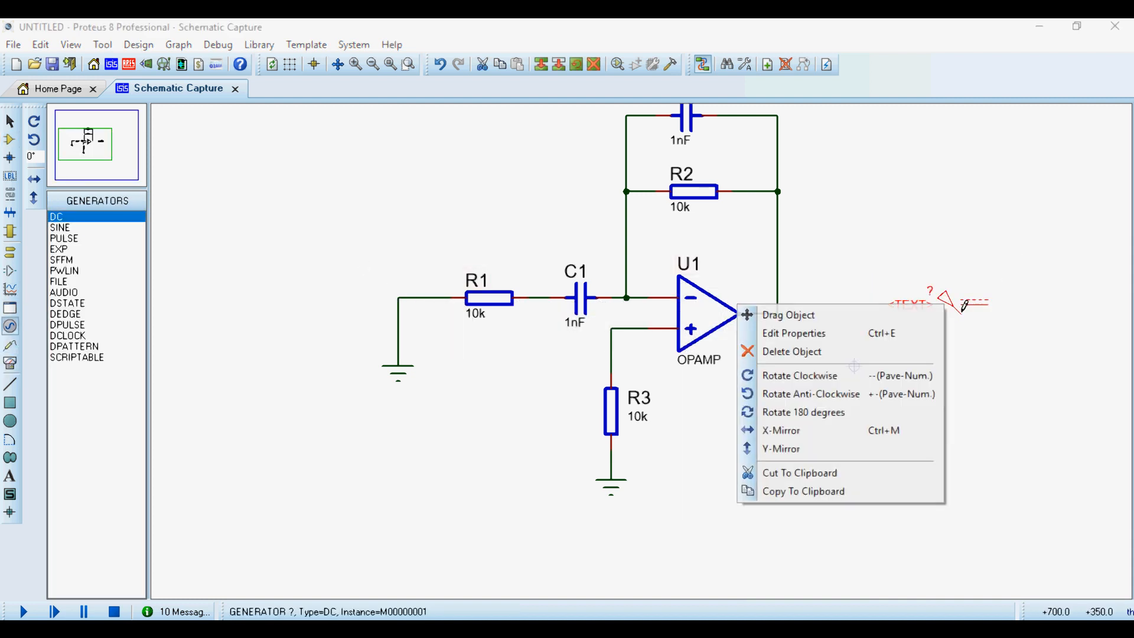
{"action": "left_click", "coordinate": [787, 430]}
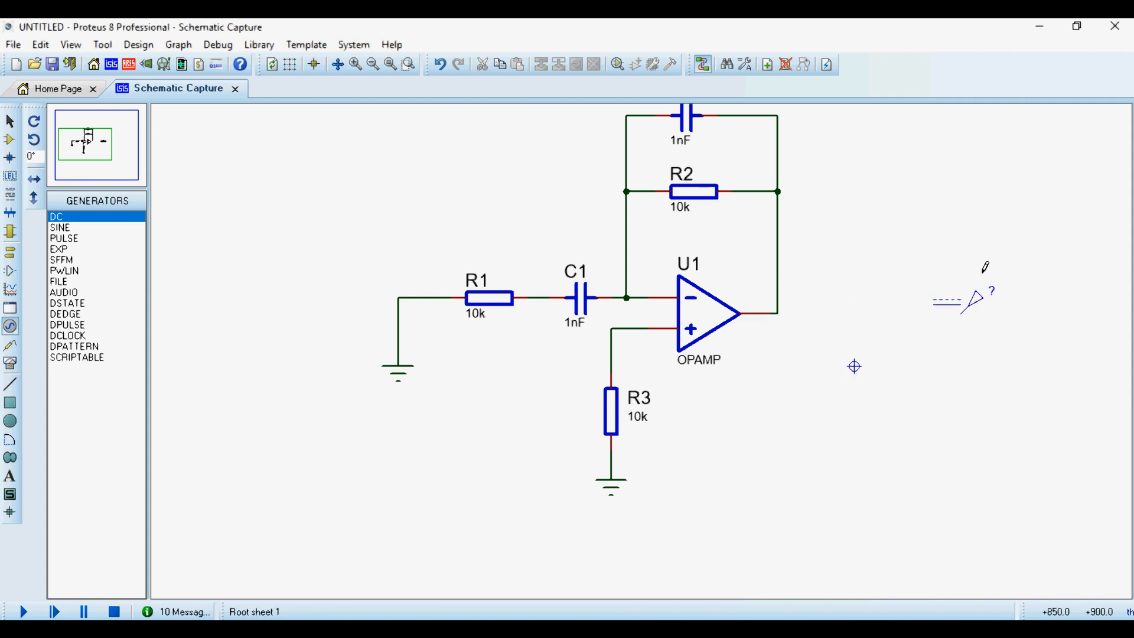
{"action": "left_click", "coordinate": [959, 314]}
{"action": "left_click", "coordinate": [778, 313]}
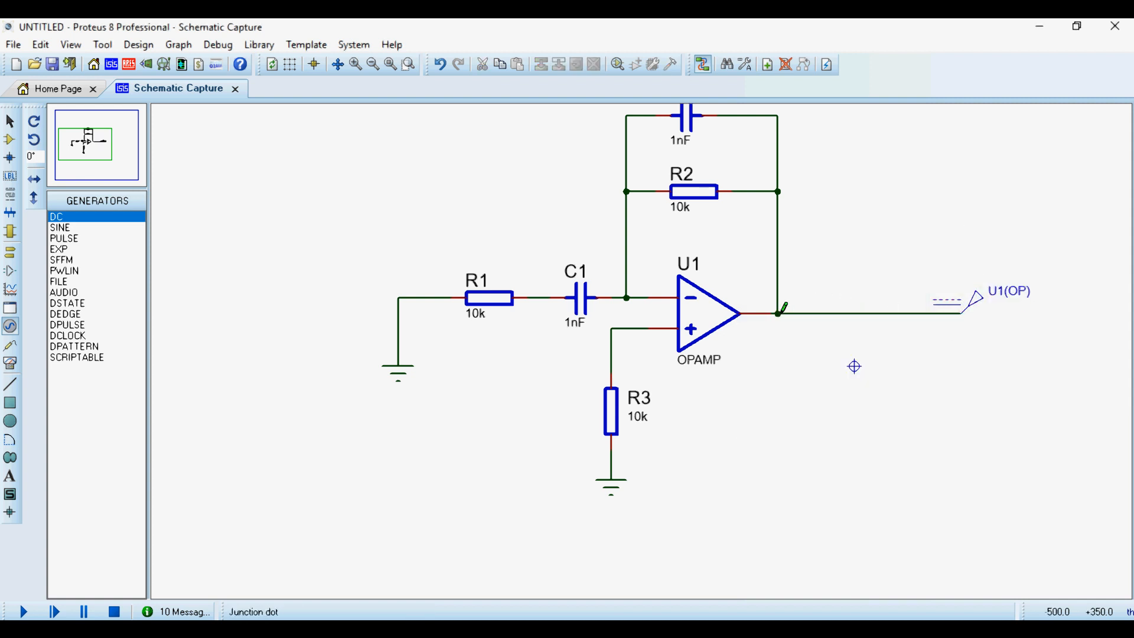
Step: Name the DC generator on the op-amp output Vin
{"action": "double_click", "coordinate": [1000, 307]}
{"action": "type", "text": "V"}
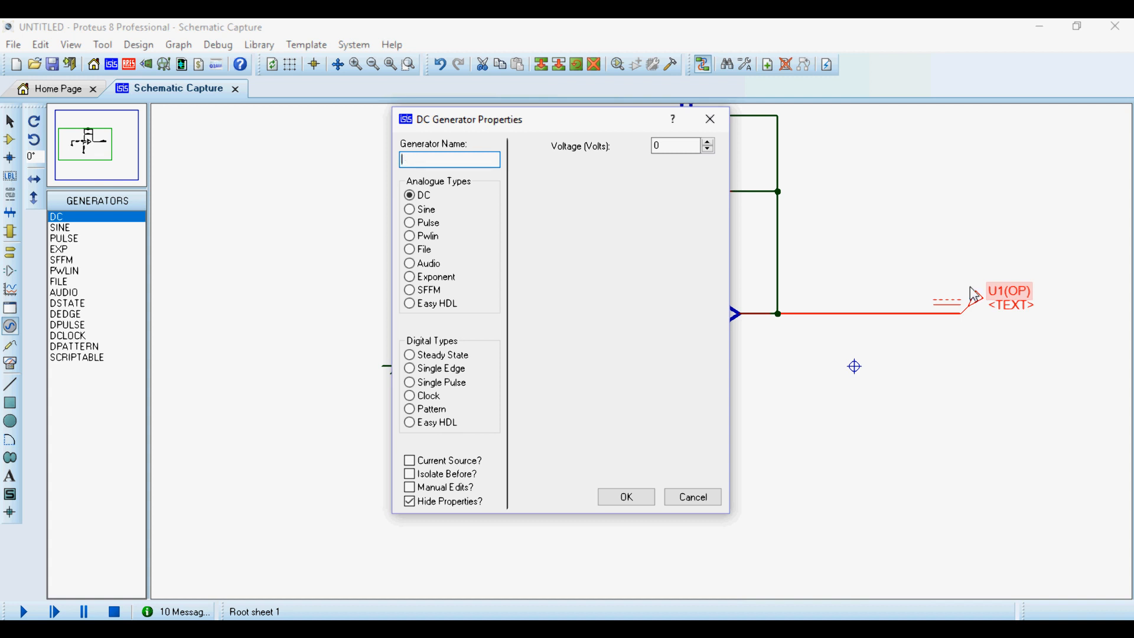
{"action": "type", "text": "in"}
{"action": "key", "text": "Return"}
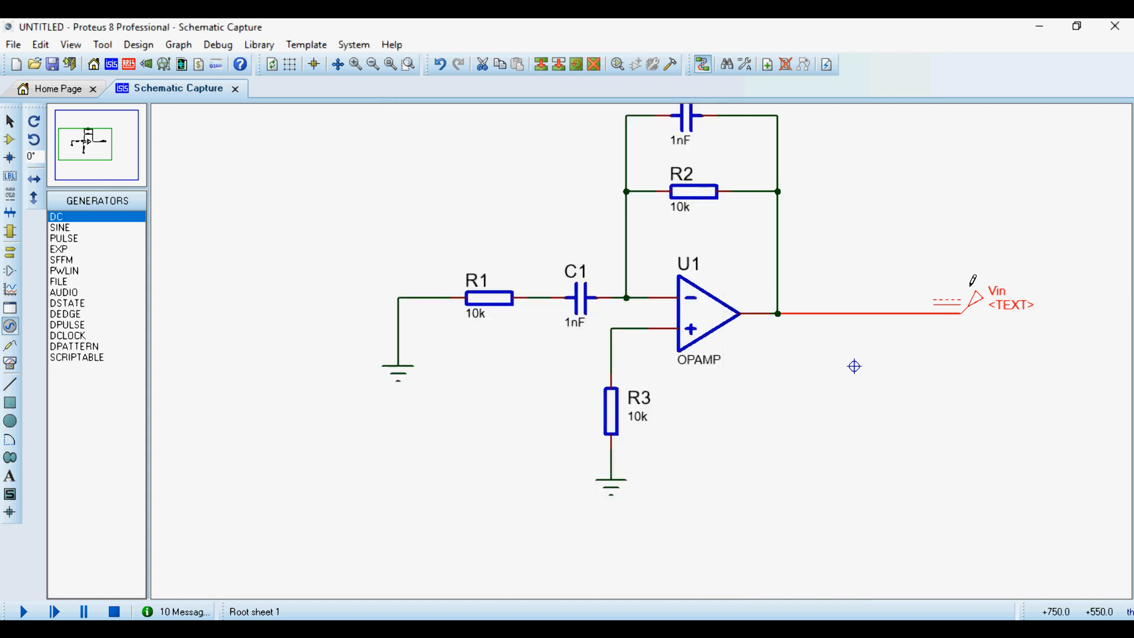
{"action": "left_click", "coordinate": [951, 254]}
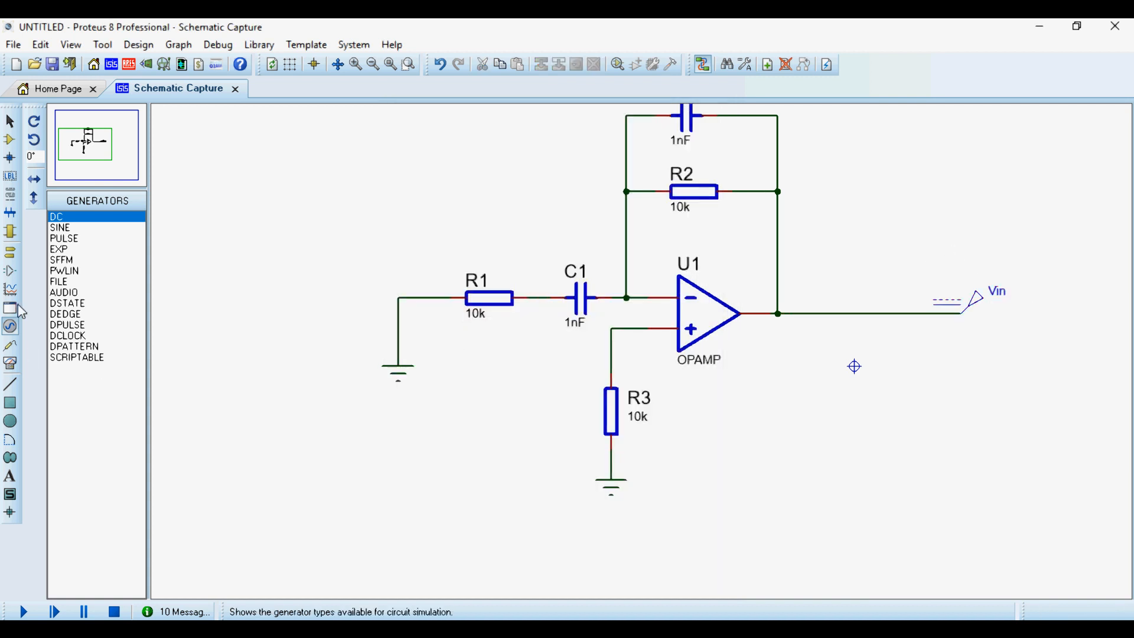
Step: Place a horizontally mirrored current probe on the wire between the op-amp output and the DC generator
{"action": "left_click", "coordinate": [12, 254]}
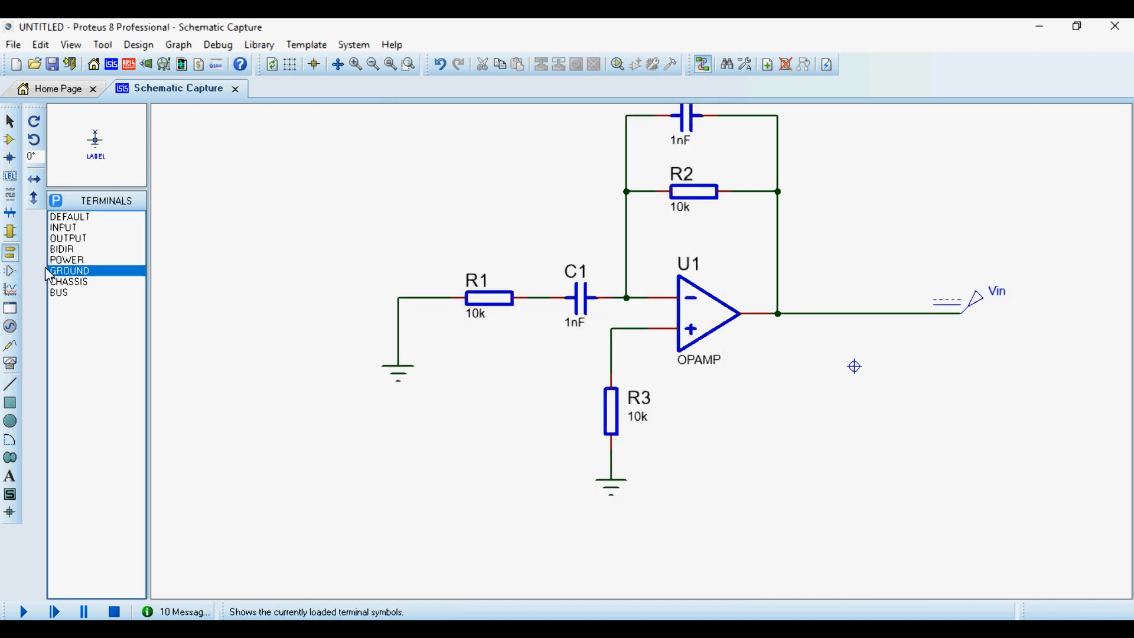
{"action": "left_click", "coordinate": [12, 346]}
{"action": "left_click", "coordinate": [77, 228]}
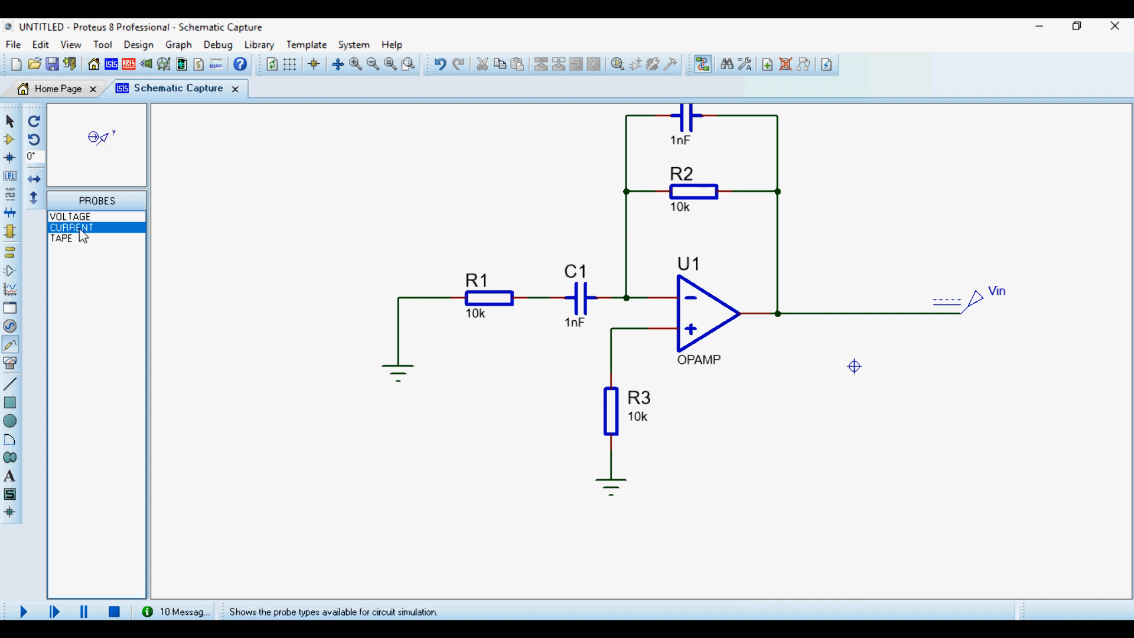
{"action": "left_click", "coordinate": [34, 179]}
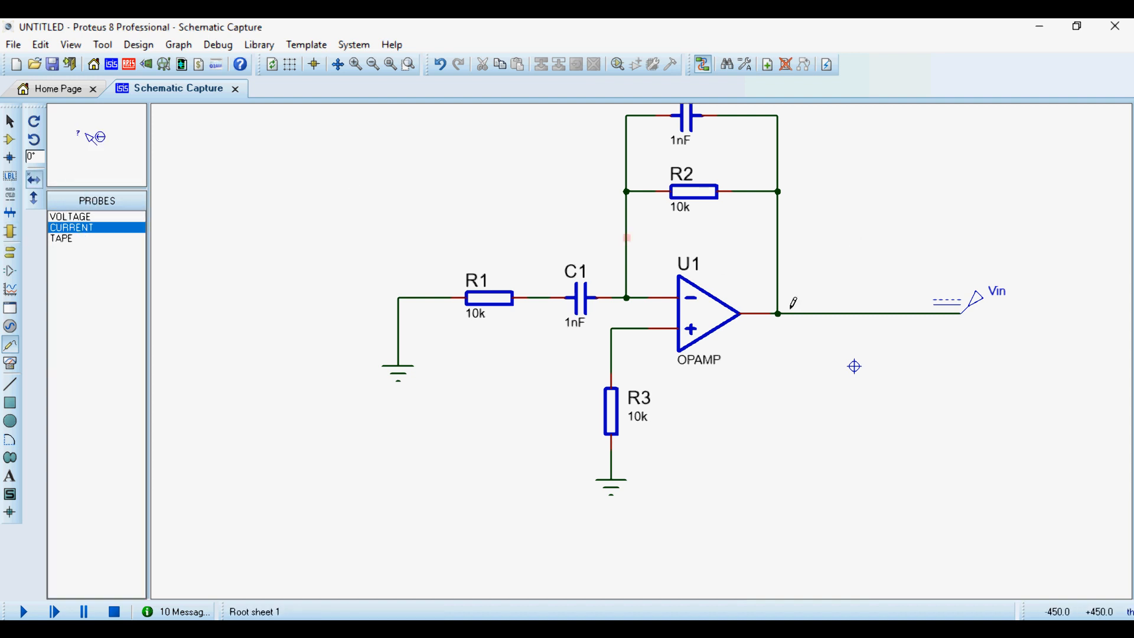
{"action": "left_click", "coordinate": [878, 307]}
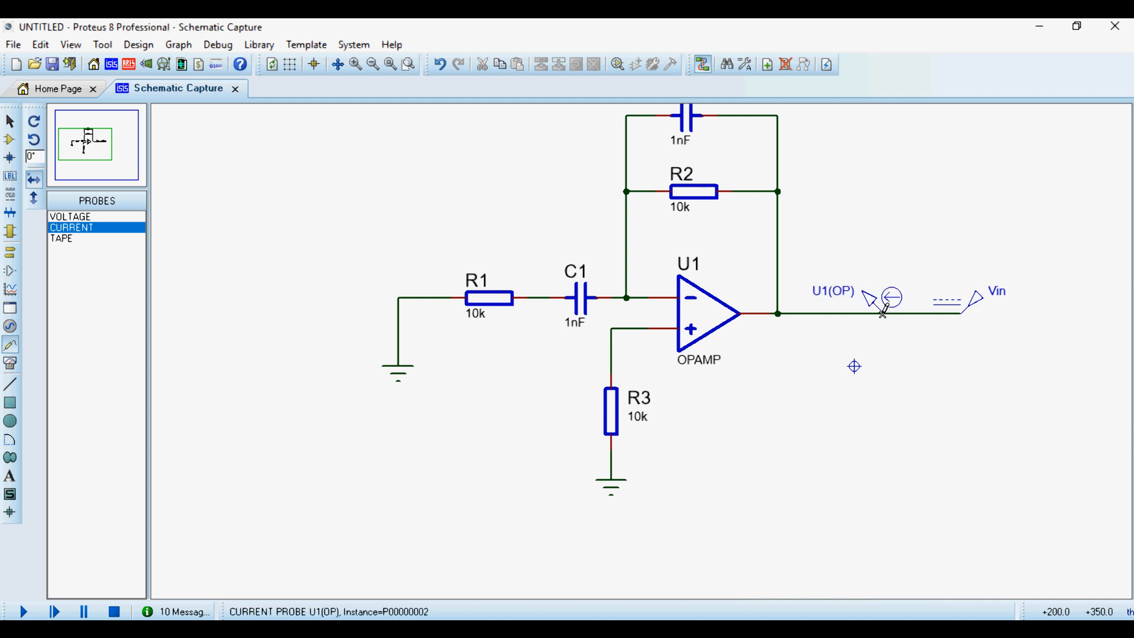
Step: Rename the current probe on the output wire to Iout
{"action": "double_click", "coordinate": [889, 310]}
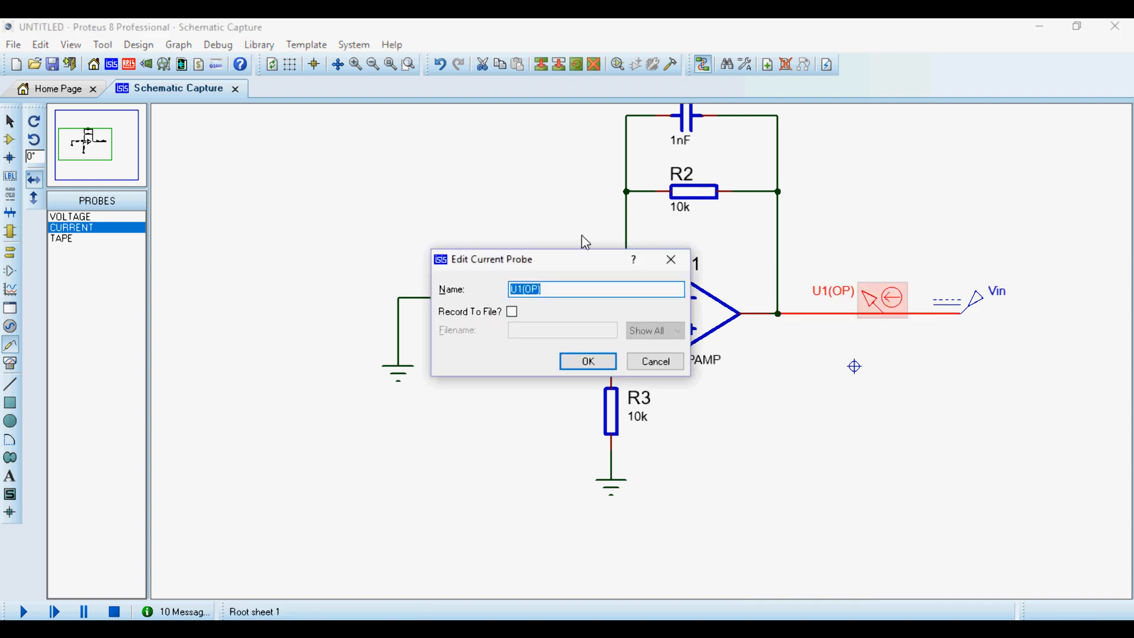
{"action": "type", "text": "Iout"}
{"action": "key", "text": "Return"}
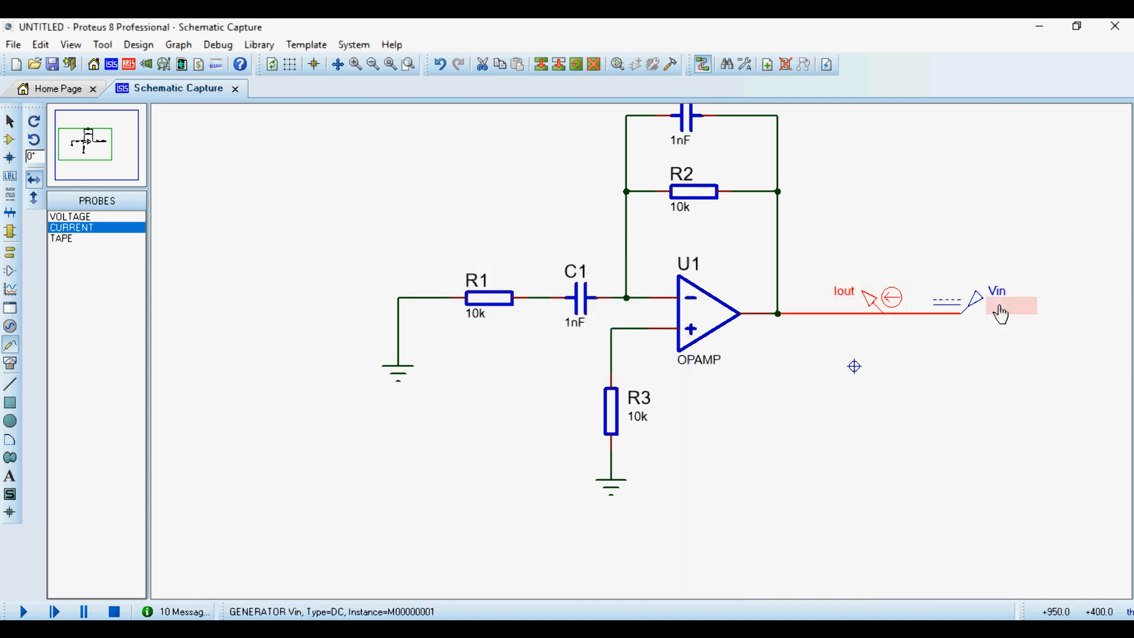
Step: Rename the DC generator at the op-amp output to Vout
{"action": "double_click", "coordinate": [999, 311]}
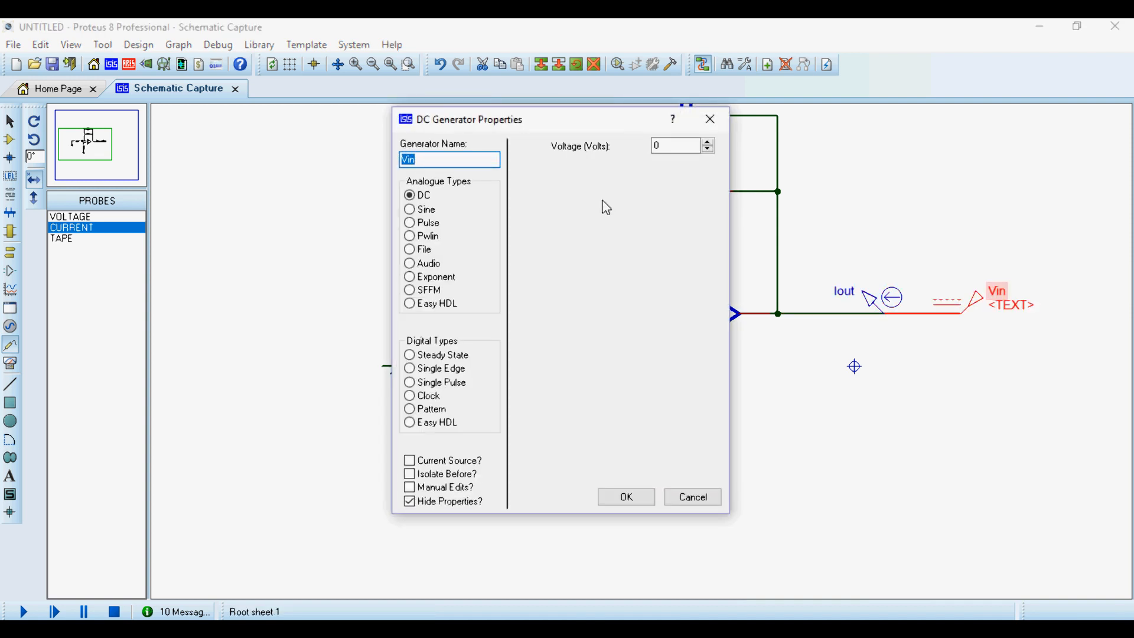
{"action": "type", "text": "Vout"}
{"action": "key", "text": "Return"}
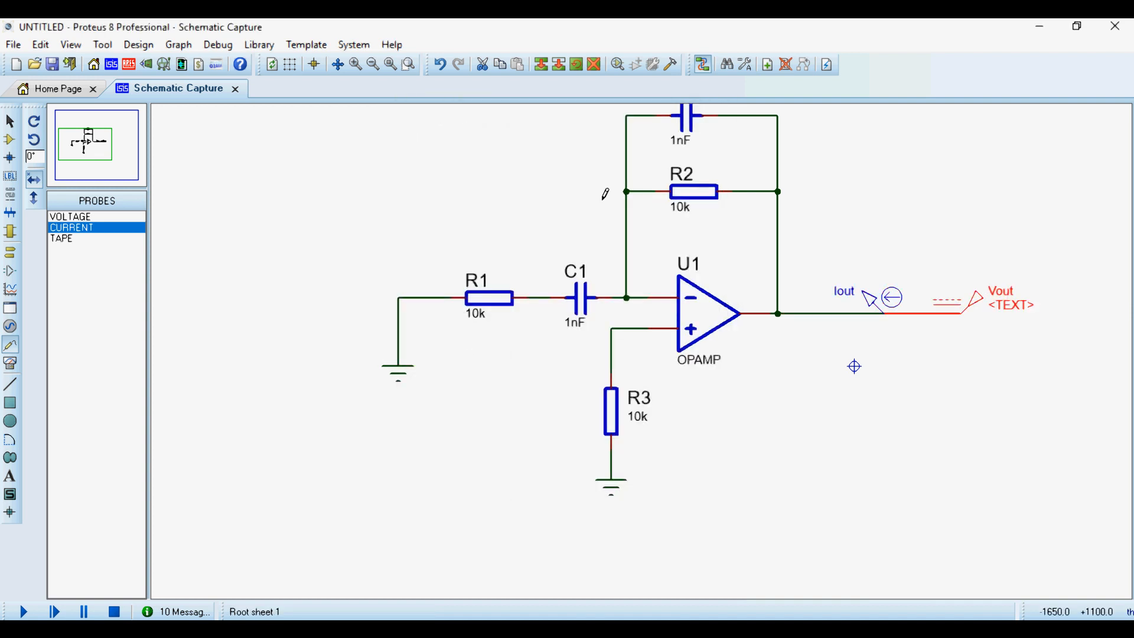
{"action": "left_click", "coordinate": [888, 400]}
Step: Draw a frequency response graph in the empty area to the right of the circuit
{"action": "scroll", "coordinate": [649, 378], "scroll_direction": "down", "scroll_amount": 1}
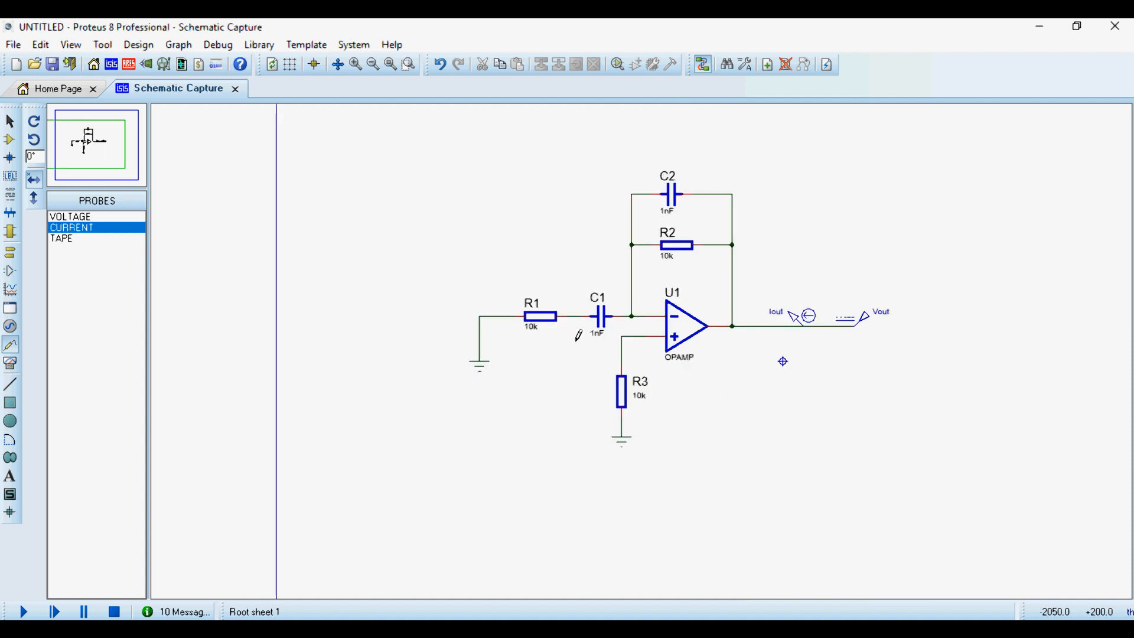
{"action": "left_click", "coordinate": [11, 292]}
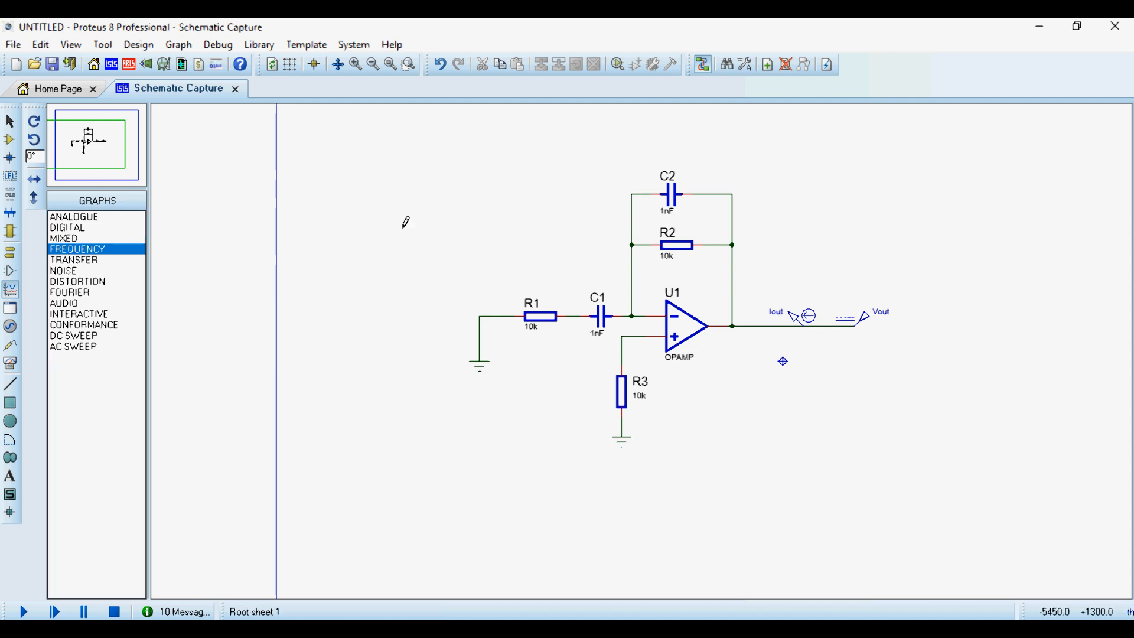
{"action": "scroll", "coordinate": [627, 317], "scroll_direction": "down", "scroll_amount": 2}
{"action": "scroll", "coordinate": [644, 345], "scroll_direction": "up", "scroll_amount": 2}
{"action": "scroll", "coordinate": [644, 345], "scroll_direction": "up", "scroll_amount": 1}
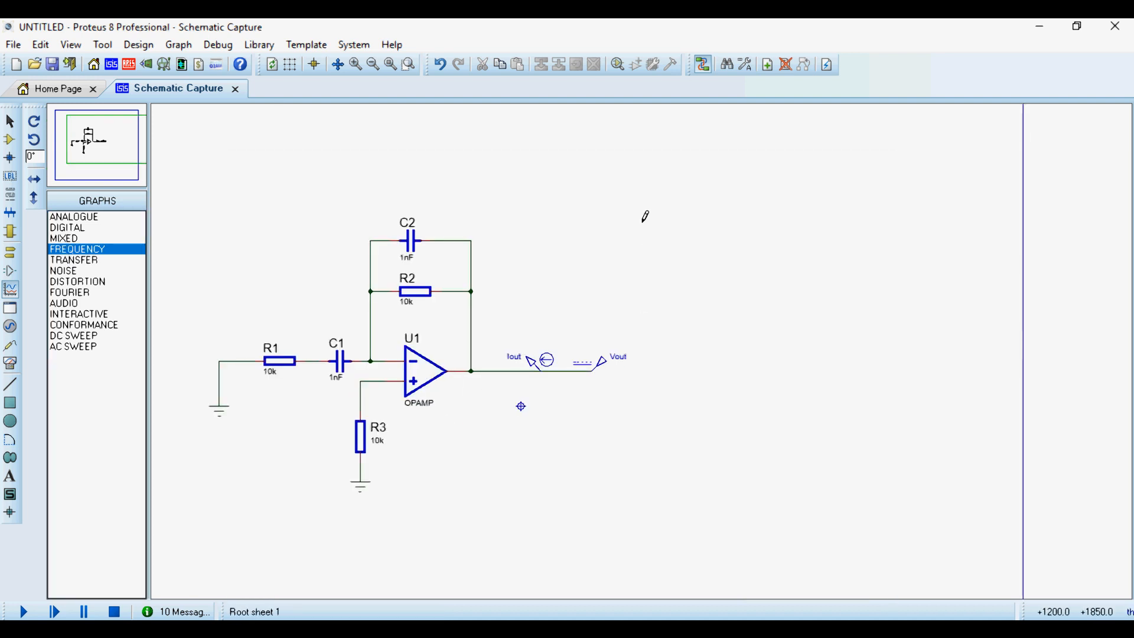
{"action": "left_click_drag", "start_coordinate": [641, 221], "coordinate": [1002, 470]}
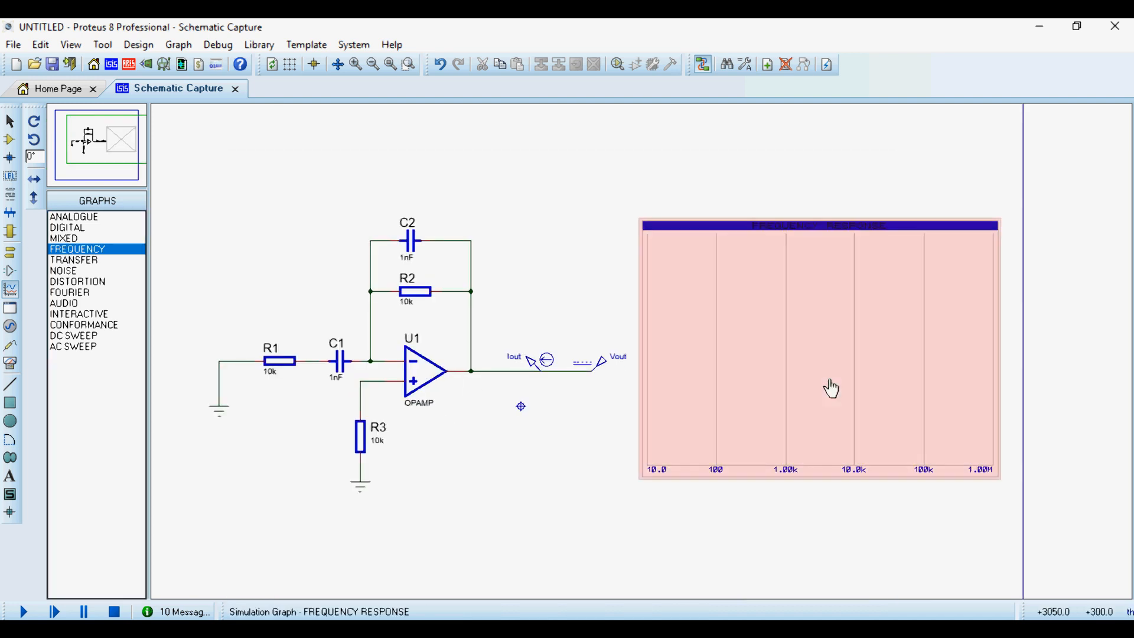
Step: Set the frequency graph's stop frequency to 10M and its reference to Vout
{"action": "double_click", "coordinate": [794, 330]}
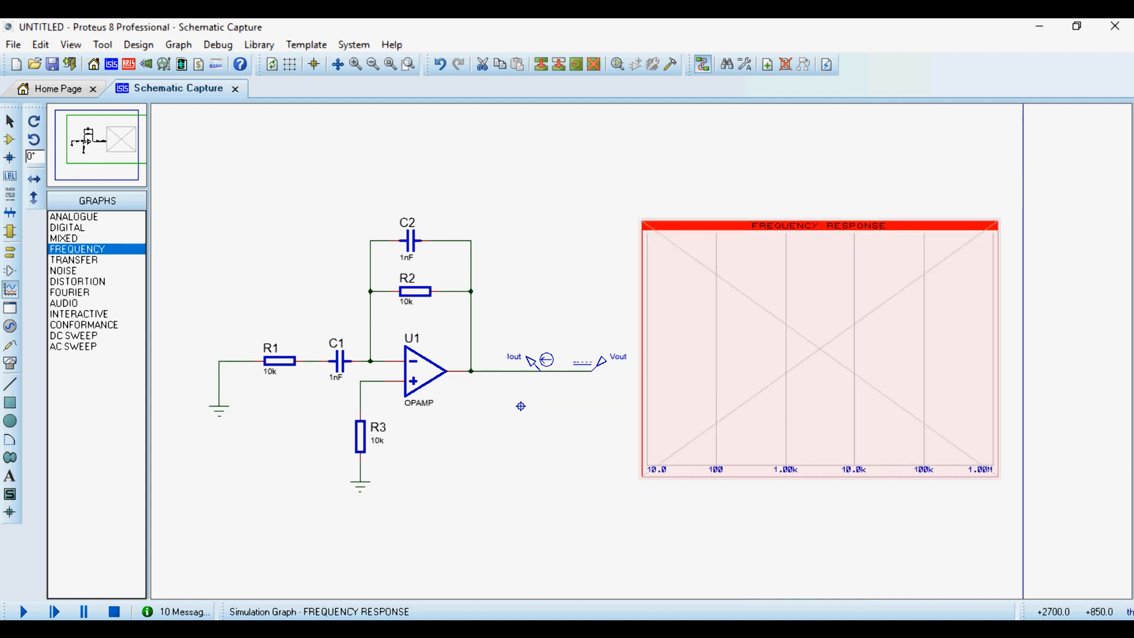
{"action": "left_click", "coordinate": [421, 274]}
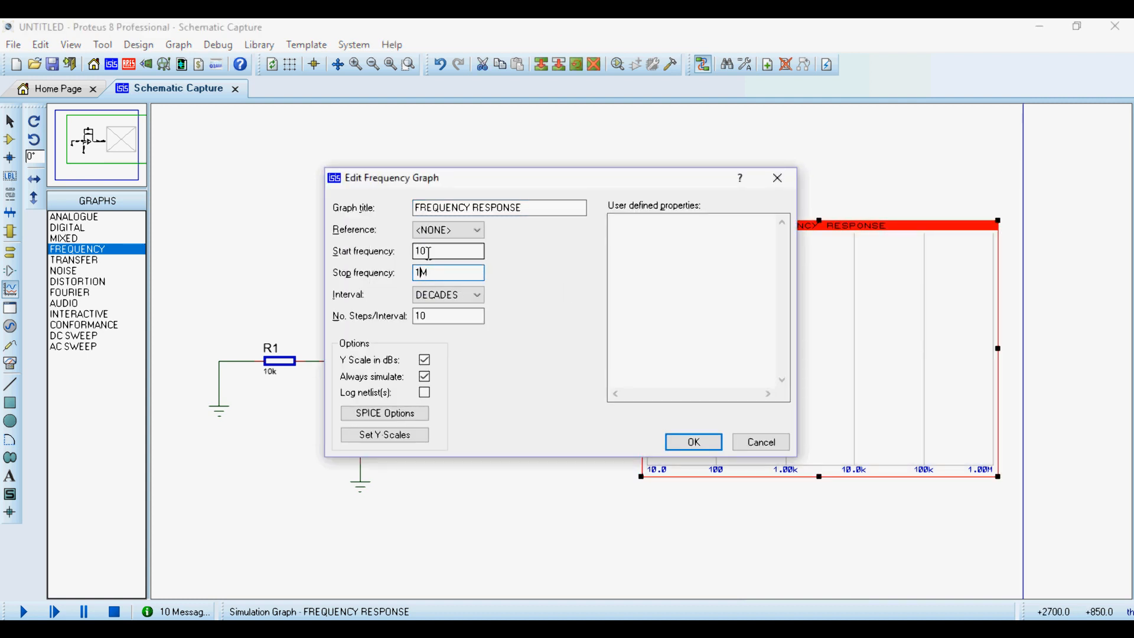
{"action": "left_click", "coordinate": [437, 232]}
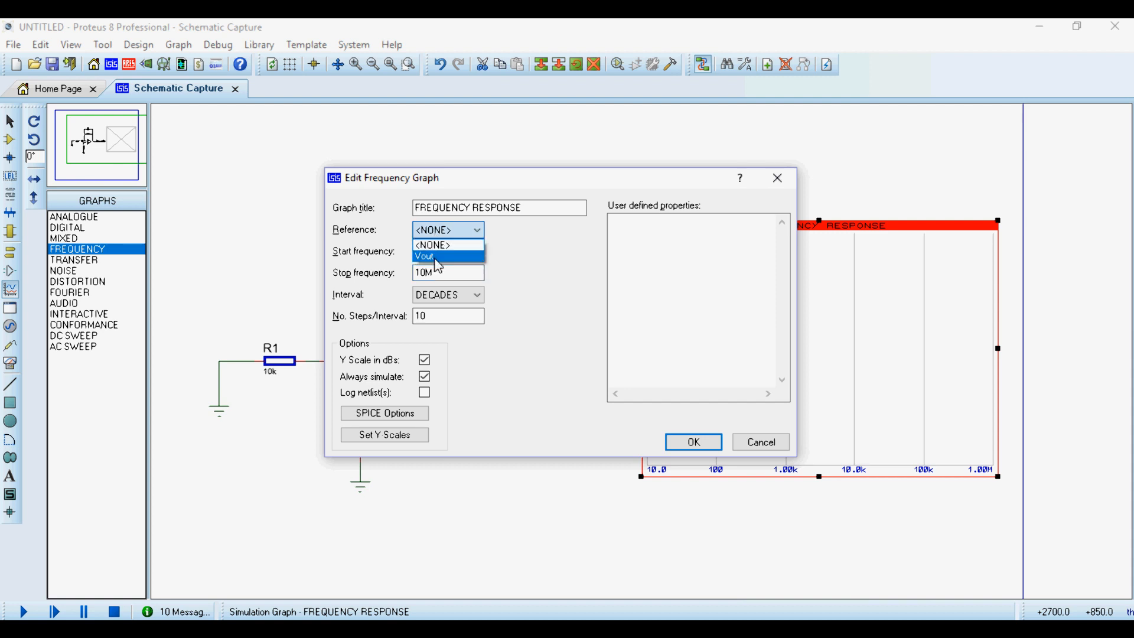
{"action": "left_click", "coordinate": [485, 185]}
{"action": "left_click_drag", "start_coordinate": [484, 185], "coordinate": [735, 213]}
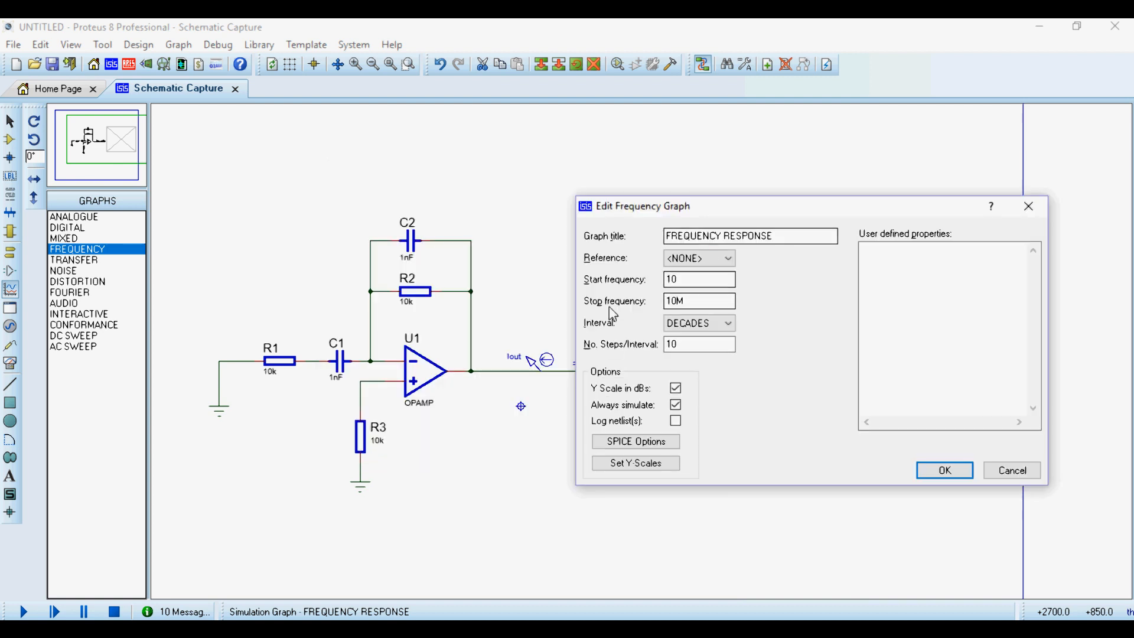
{"action": "left_click", "coordinate": [670, 261]}
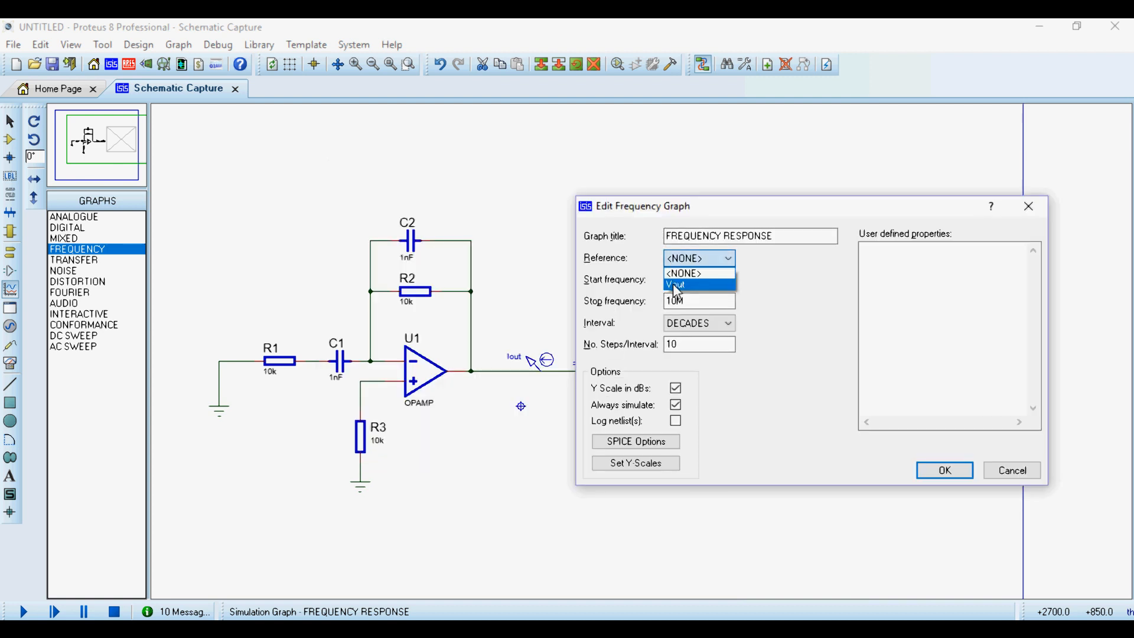
{"action": "left_click", "coordinate": [677, 286]}
{"action": "left_click", "coordinate": [944, 470]}
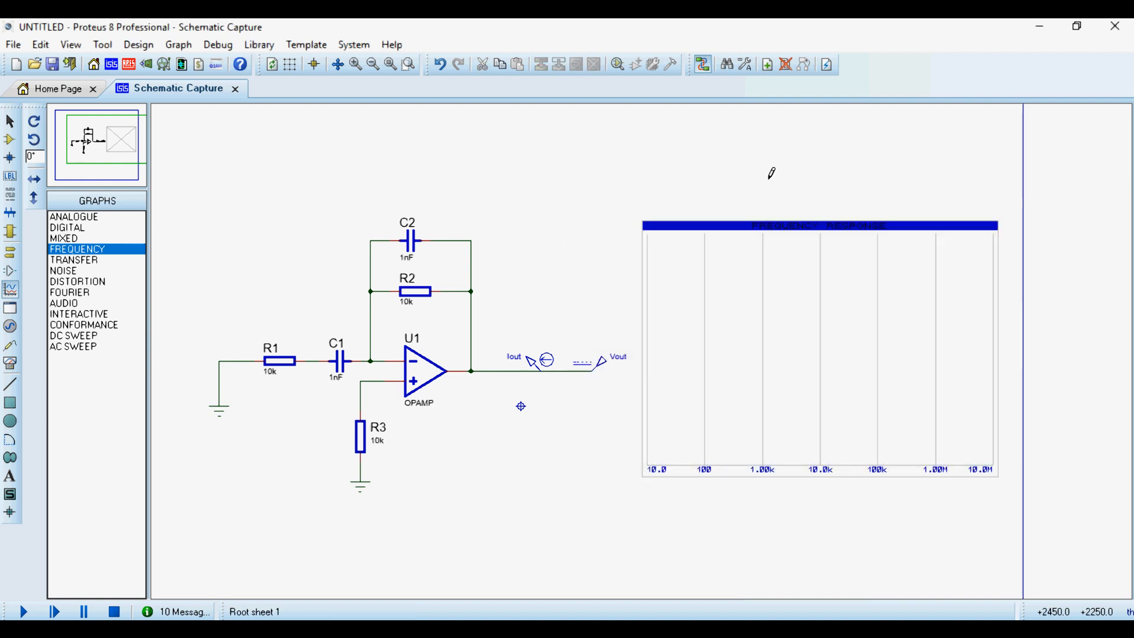
Step: Add a phasor trace to the frequency graph with Iout as probe P1 and the expression 1/P1
{"action": "key", "text": "ctrl+t"}
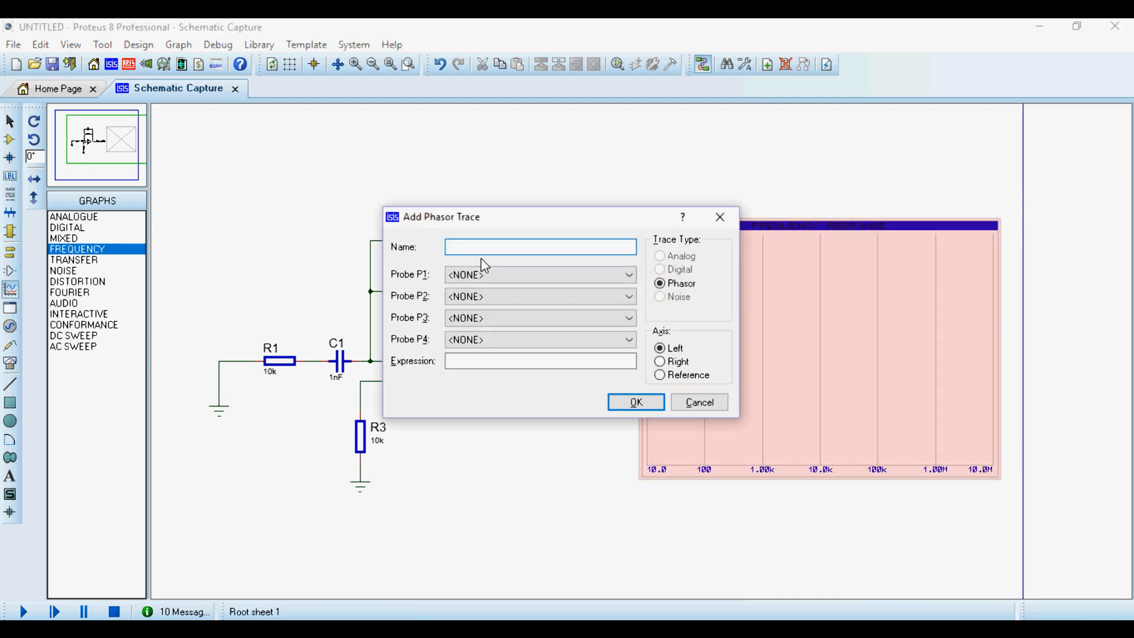
{"action": "left_click", "coordinate": [518, 276]}
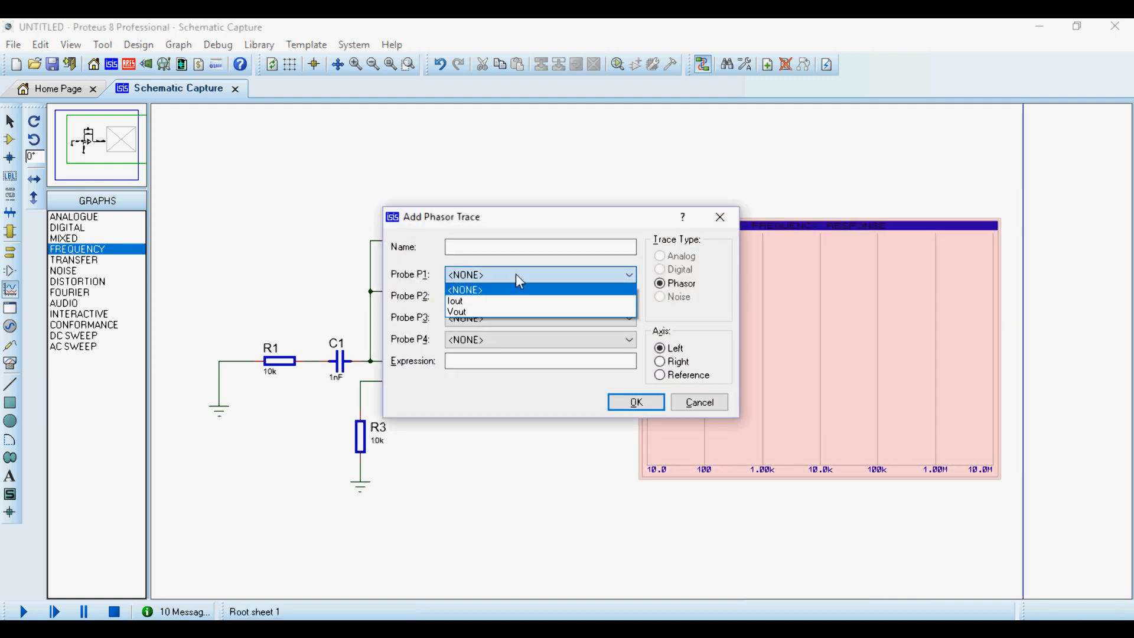
{"action": "left_click", "coordinate": [462, 309]}
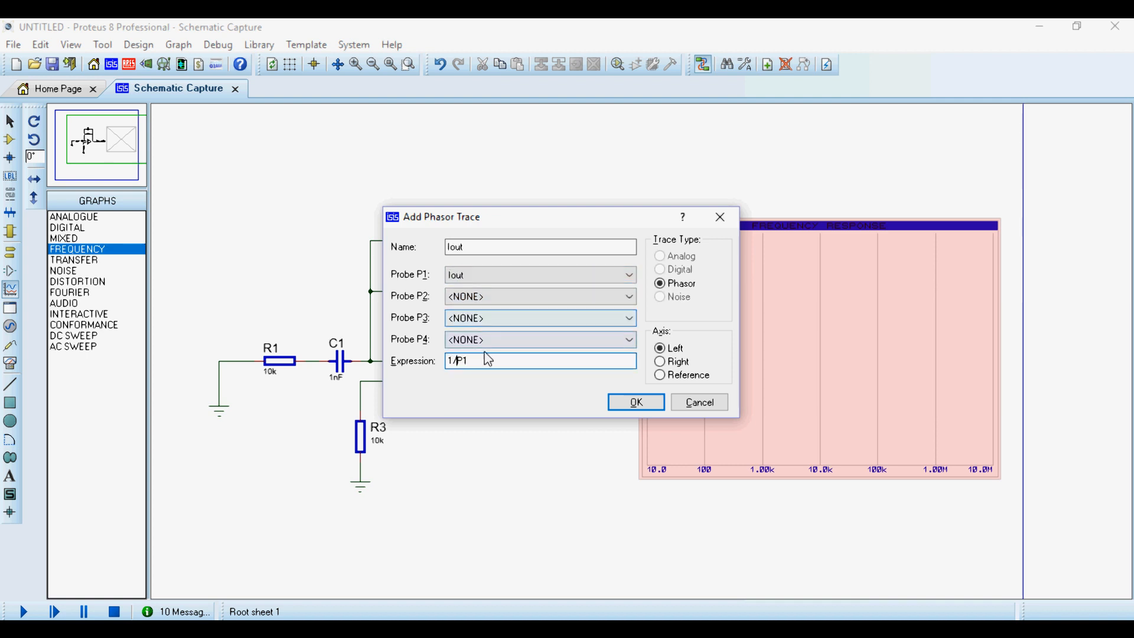
{"action": "left_click", "coordinate": [624, 394]}
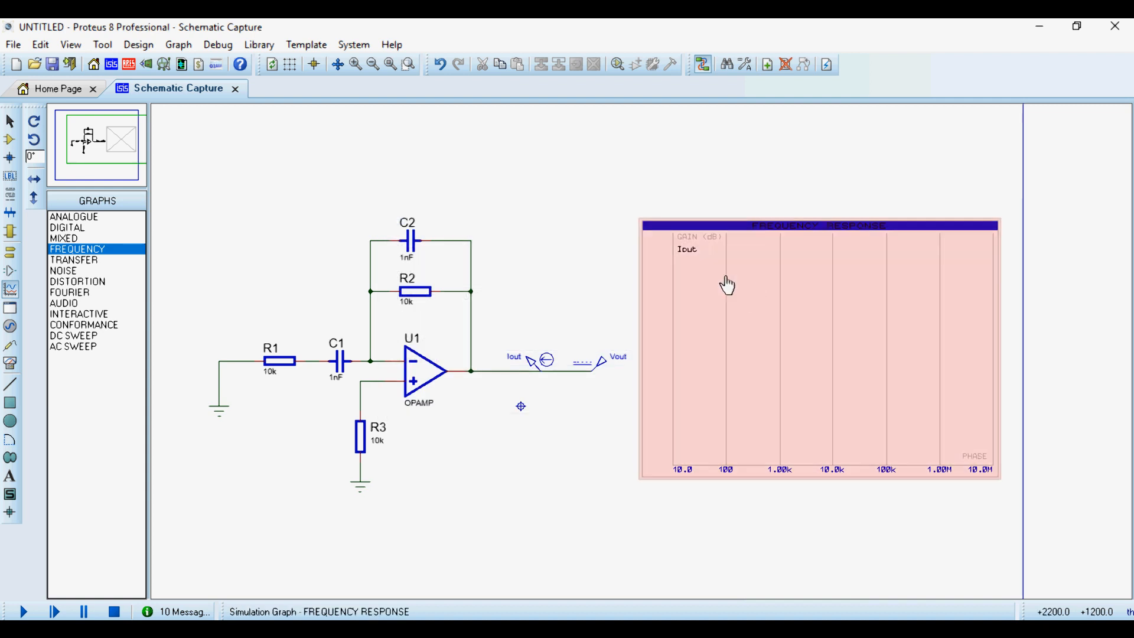
Step: Rename the Iout trace on the frequency graph to ZOUT
{"action": "right_click", "coordinate": [694, 248]}
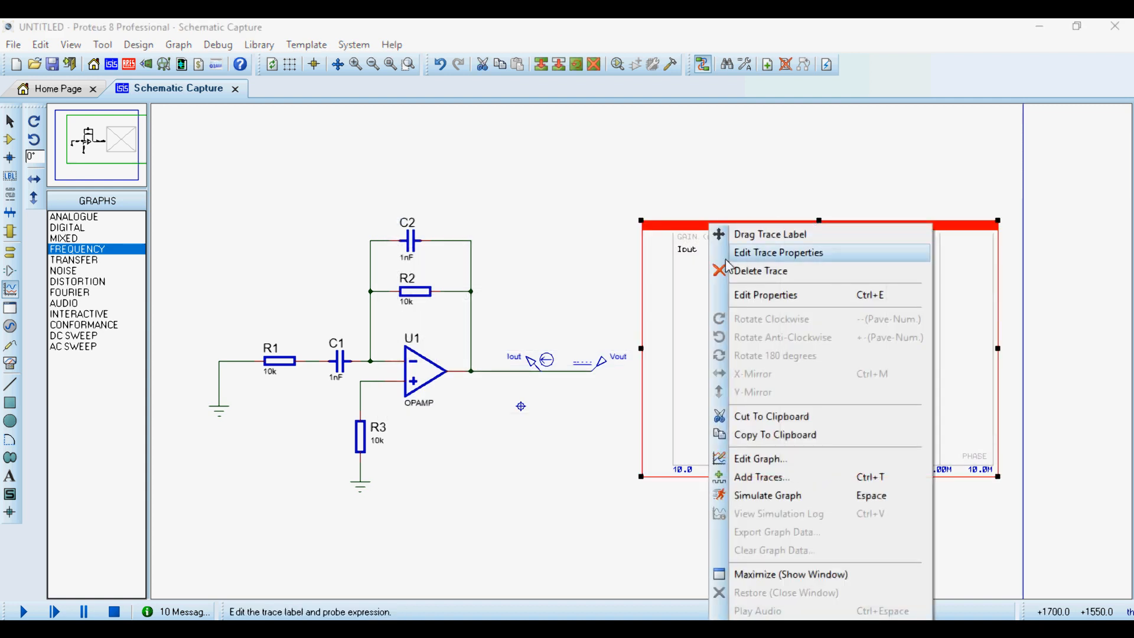
{"action": "left_click", "coordinate": [742, 254]}
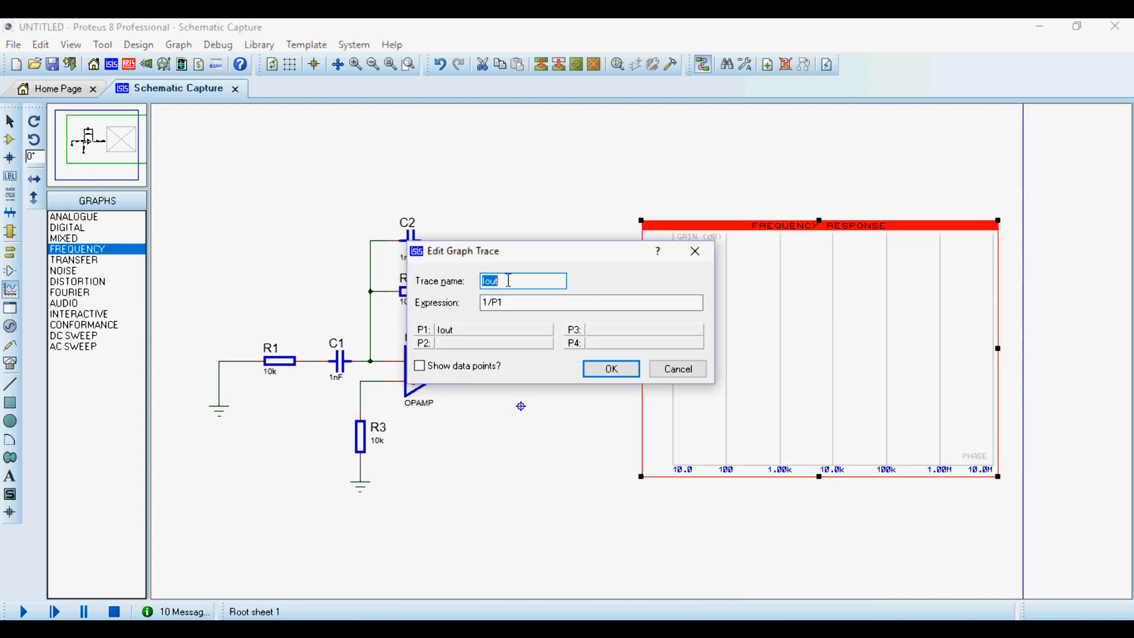
{"action": "key", "text": "Return"}
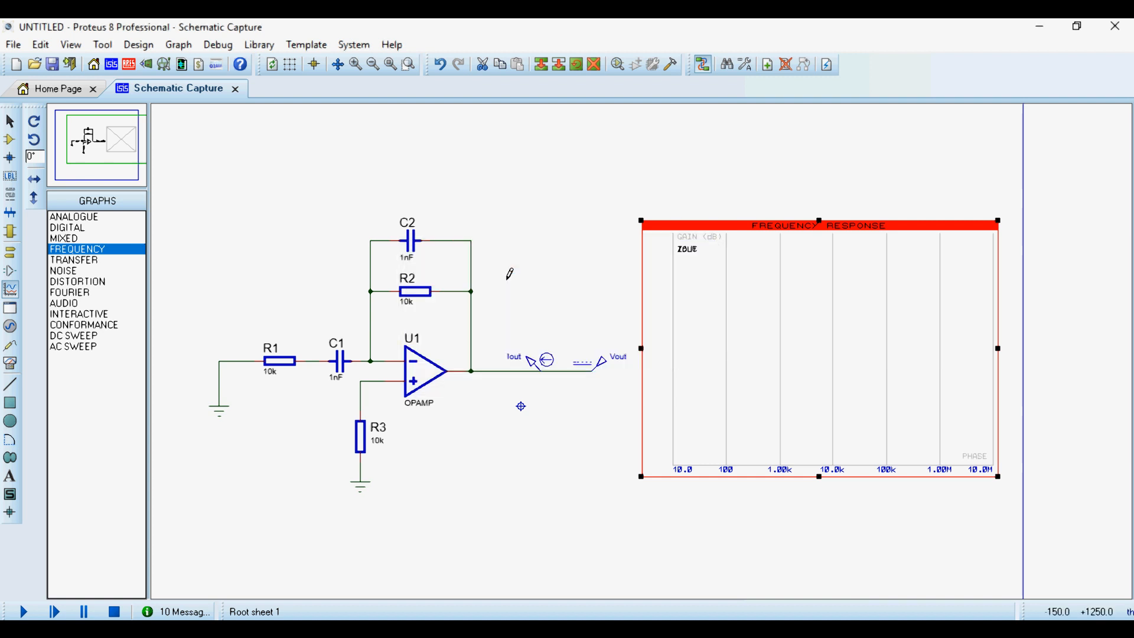
{"action": "double_click", "coordinate": [702, 301]}
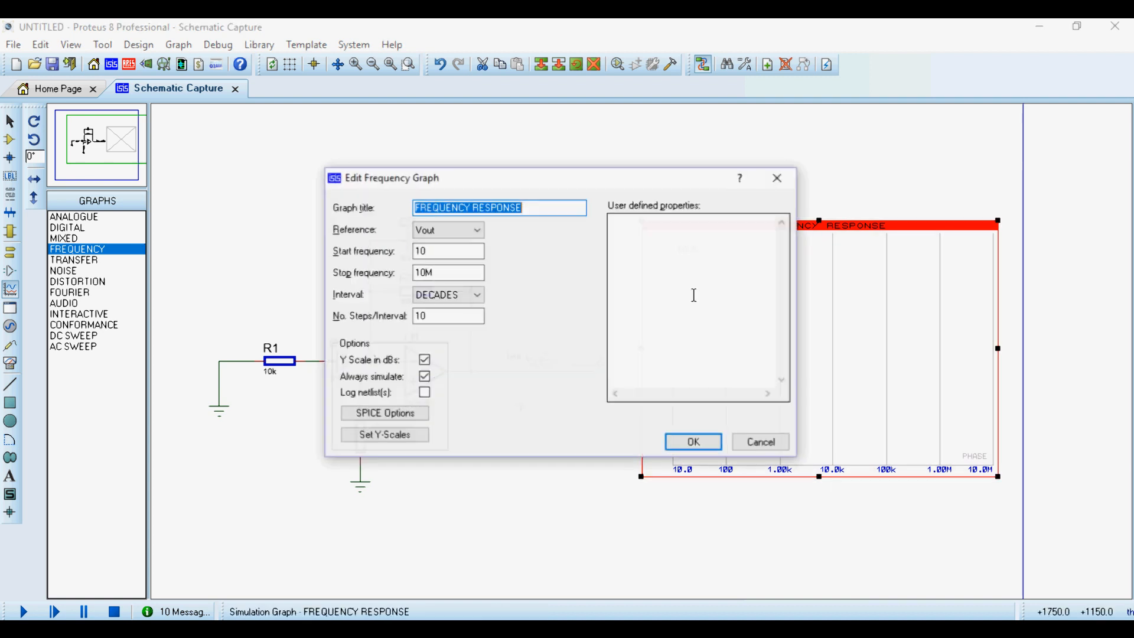
{"action": "key", "text": "Escape"}
{"action": "right_click", "coordinate": [763, 346]}
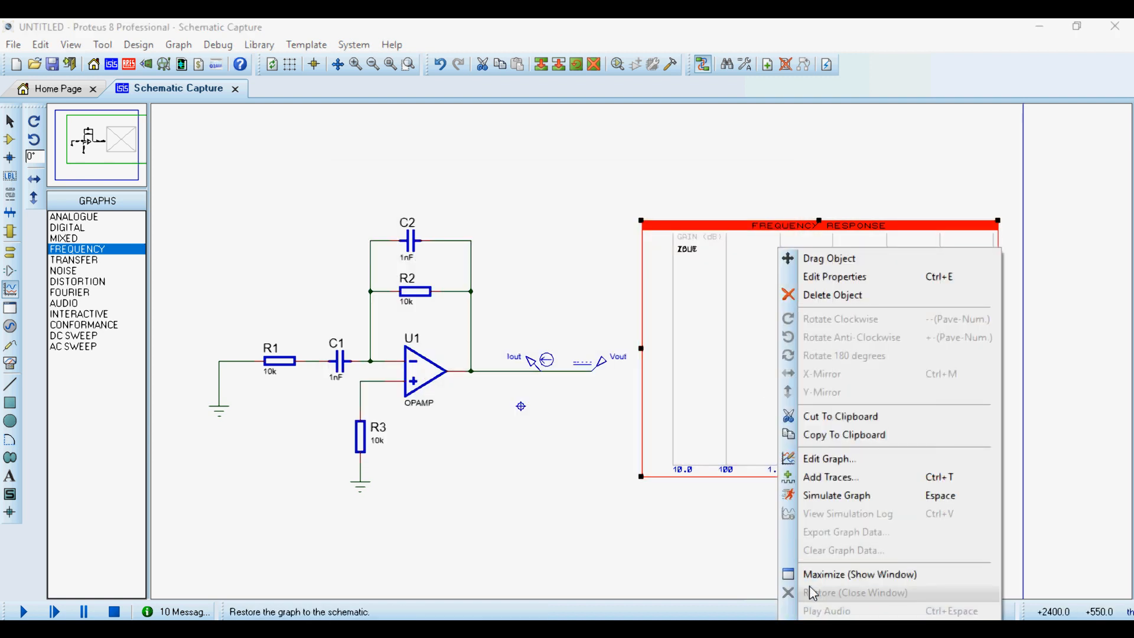
{"action": "left_click", "coordinate": [850, 574]}
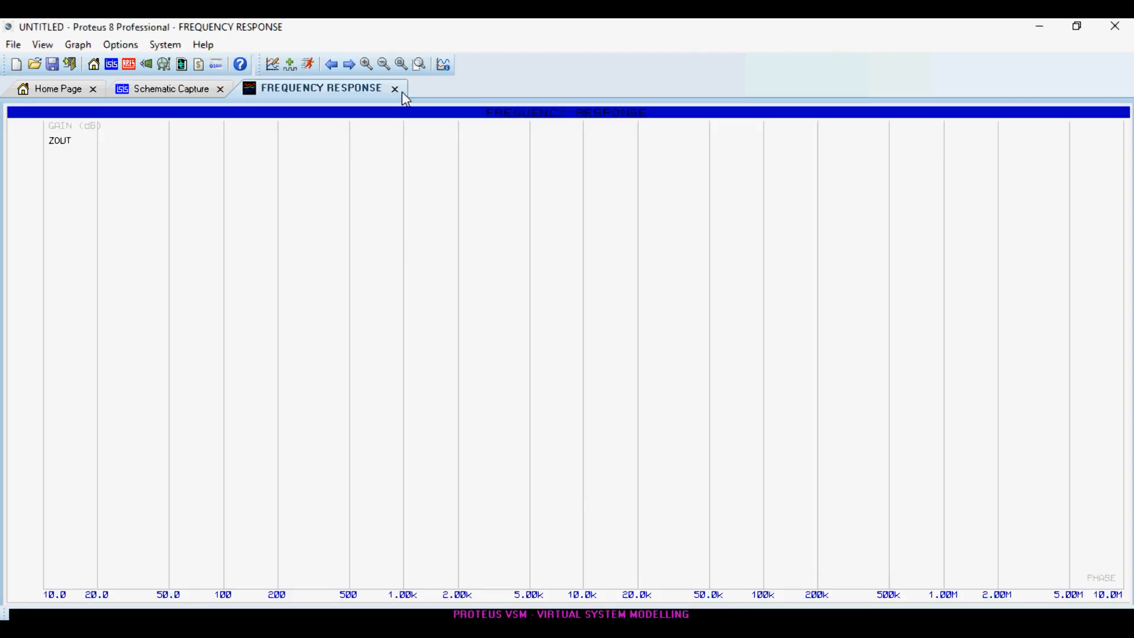
{"action": "left_click", "coordinate": [395, 89]}
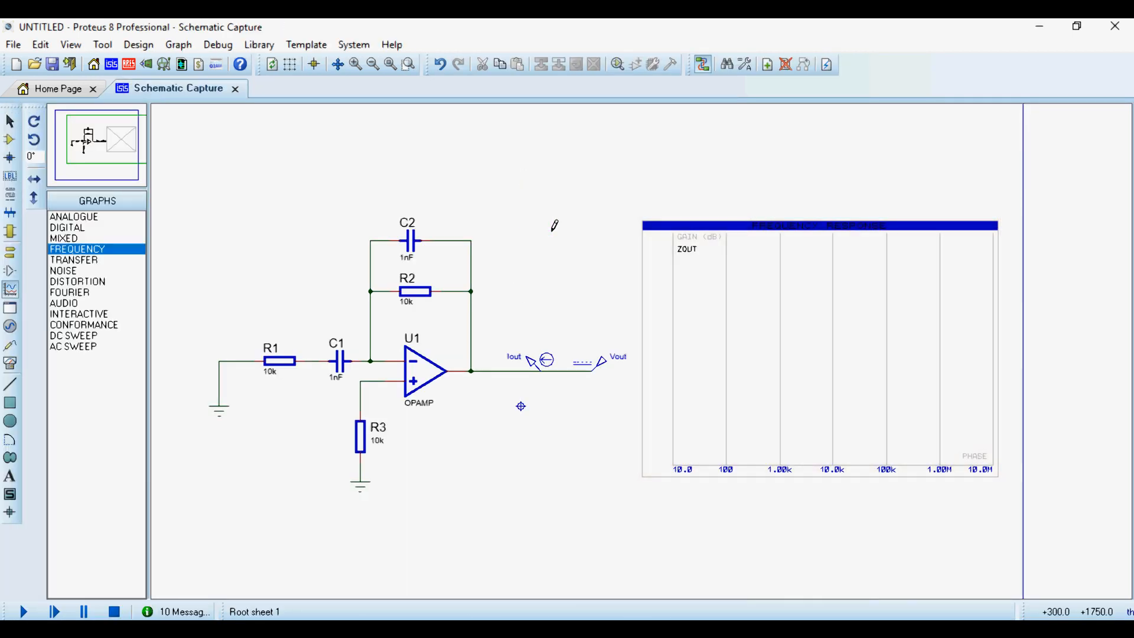
Step: Simulate the frequency response graph and maximize it in its own window
{"action": "left_click", "coordinate": [796, 309]}
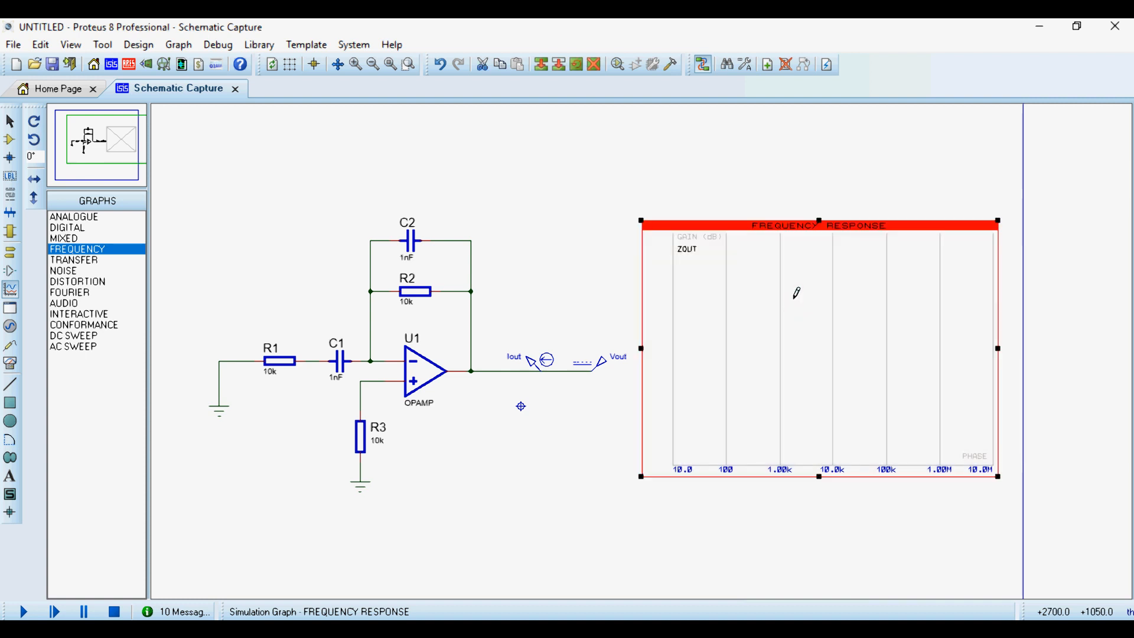
{"action": "key", "text": "space"}
{"action": "right_click", "coordinate": [798, 243]}
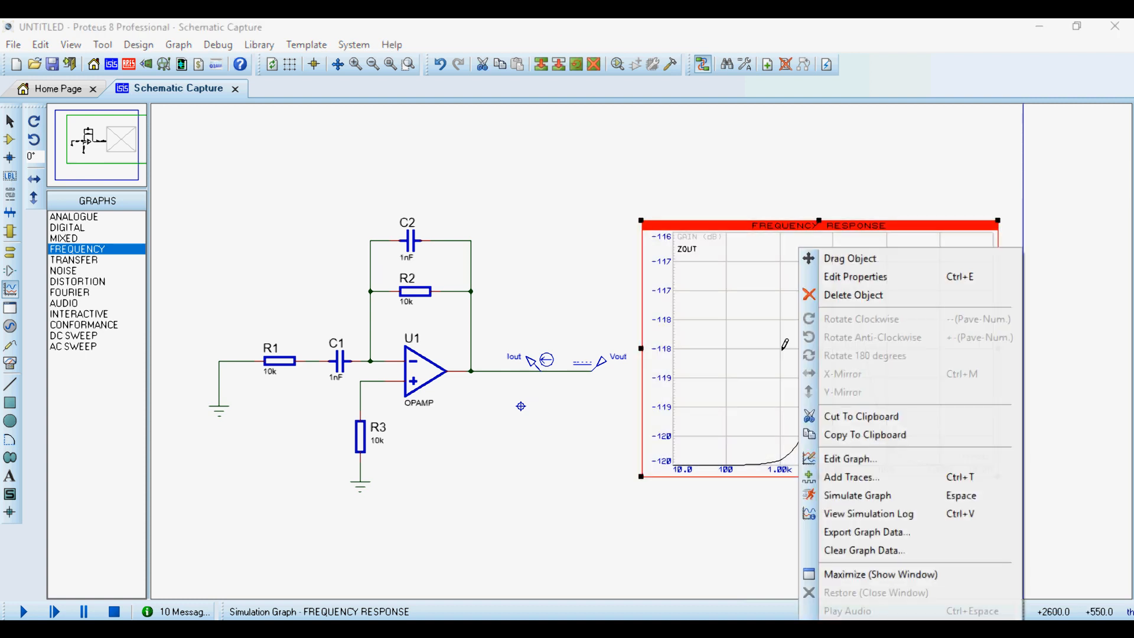
{"action": "left_click", "coordinate": [899, 575]}
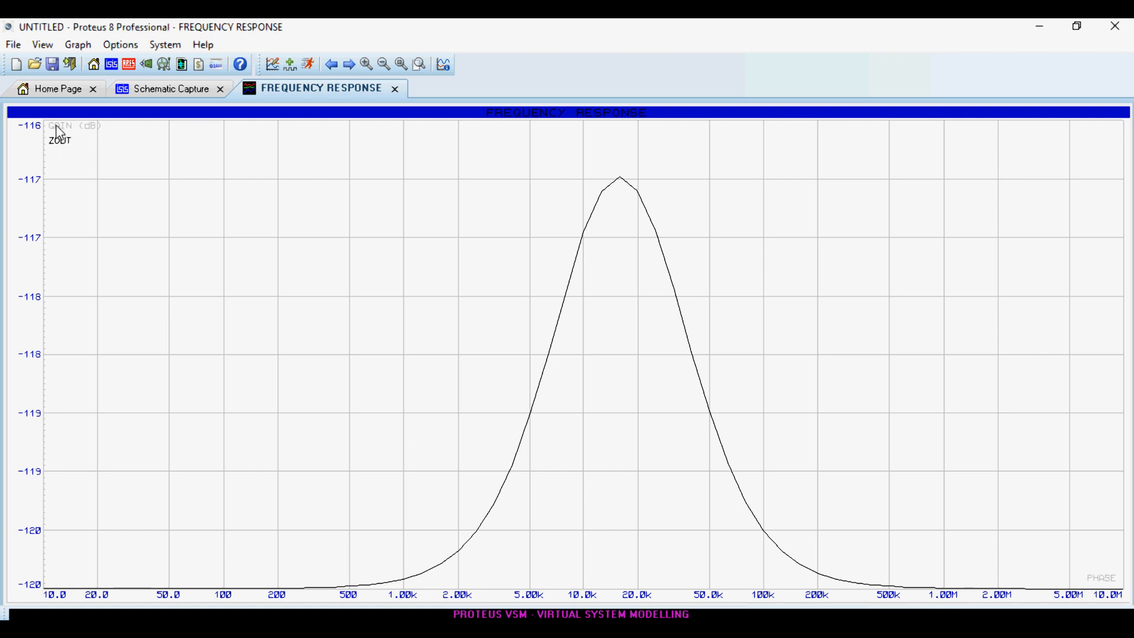
Step: Place the cursor on the peak of the ZOUT curve to read its frequency and gain, and review the maximized graph again
{"action": "left_click", "coordinate": [618, 181]}
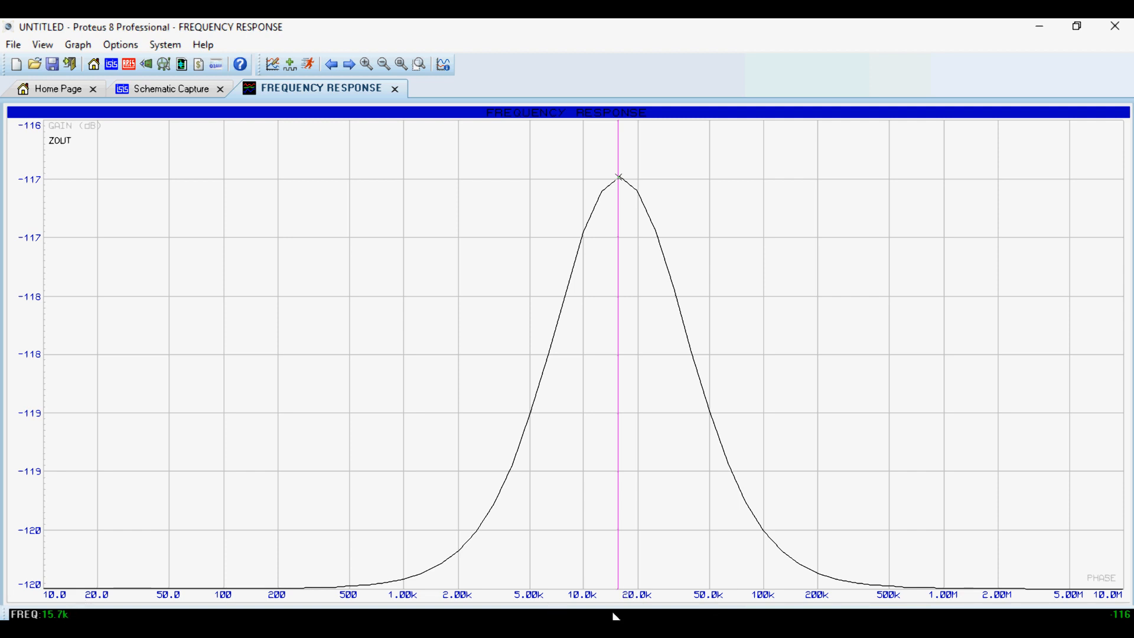
{"action": "left_click", "coordinate": [395, 89]}
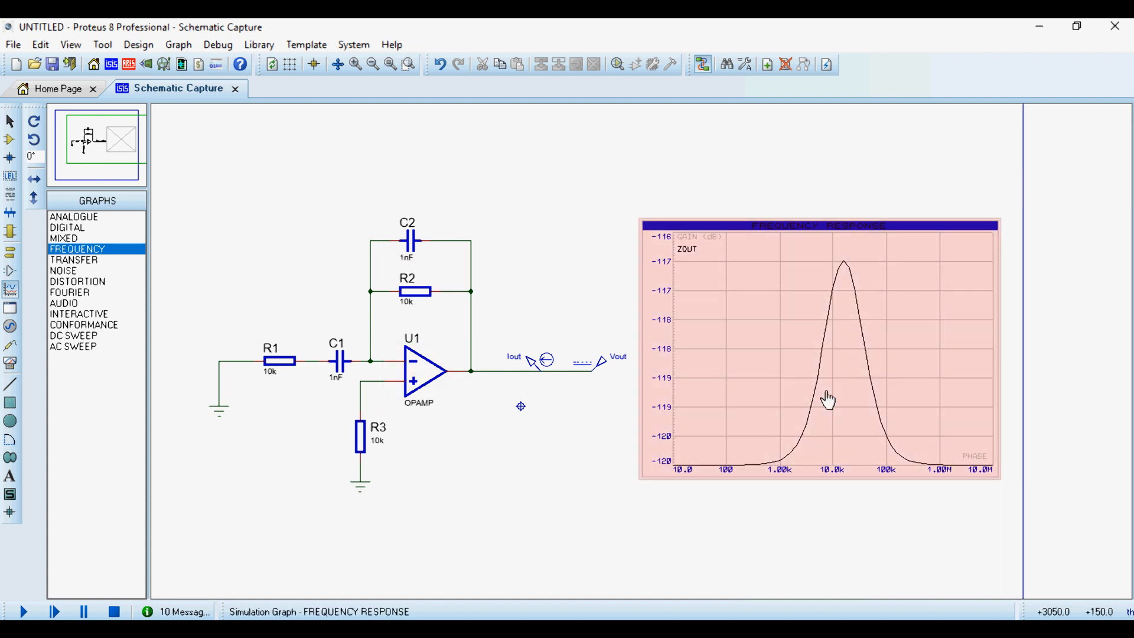
{"action": "right_click", "coordinate": [834, 250]}
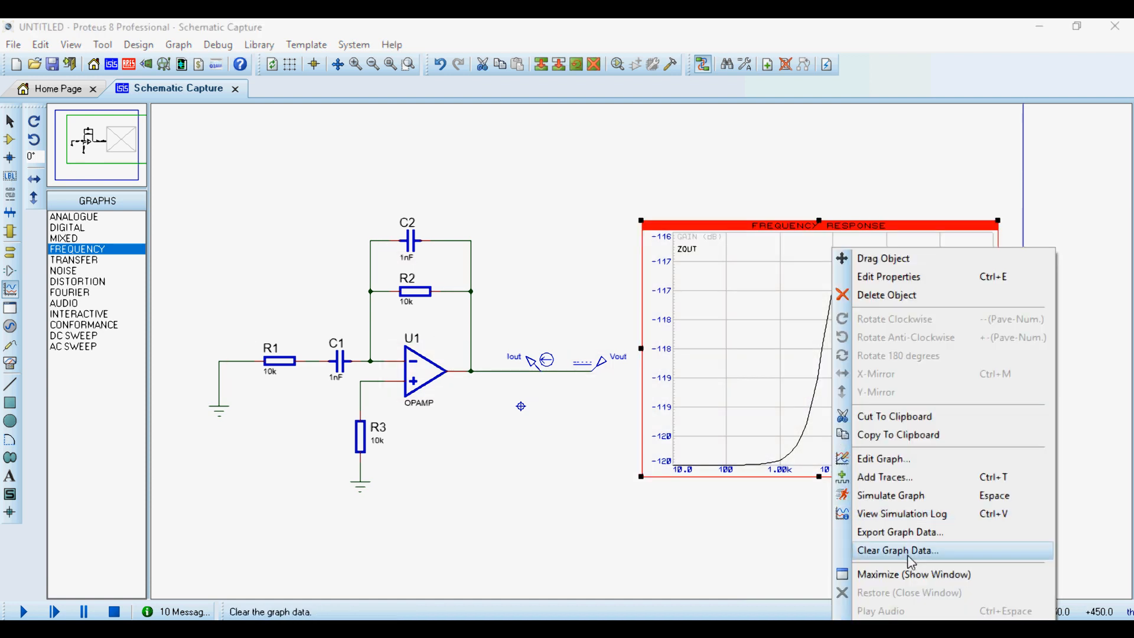
{"action": "left_click", "coordinate": [919, 583]}
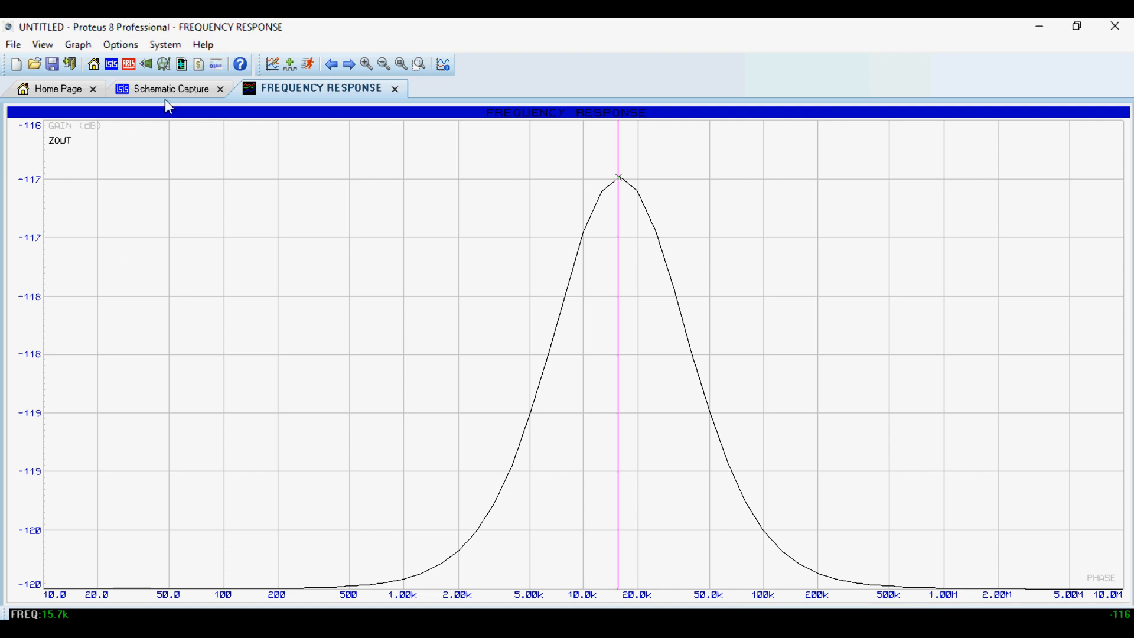
{"action": "left_click", "coordinate": [394, 89]}
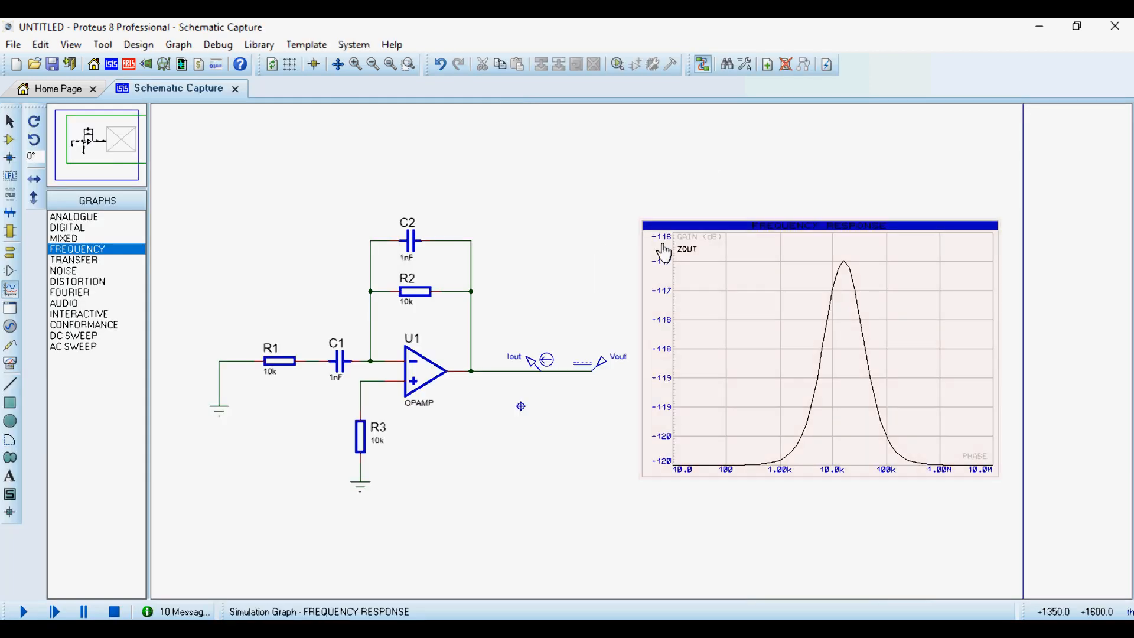
{"action": "scroll", "coordinate": [822, 395], "scroll_direction": "down", "scroll_amount": 1}
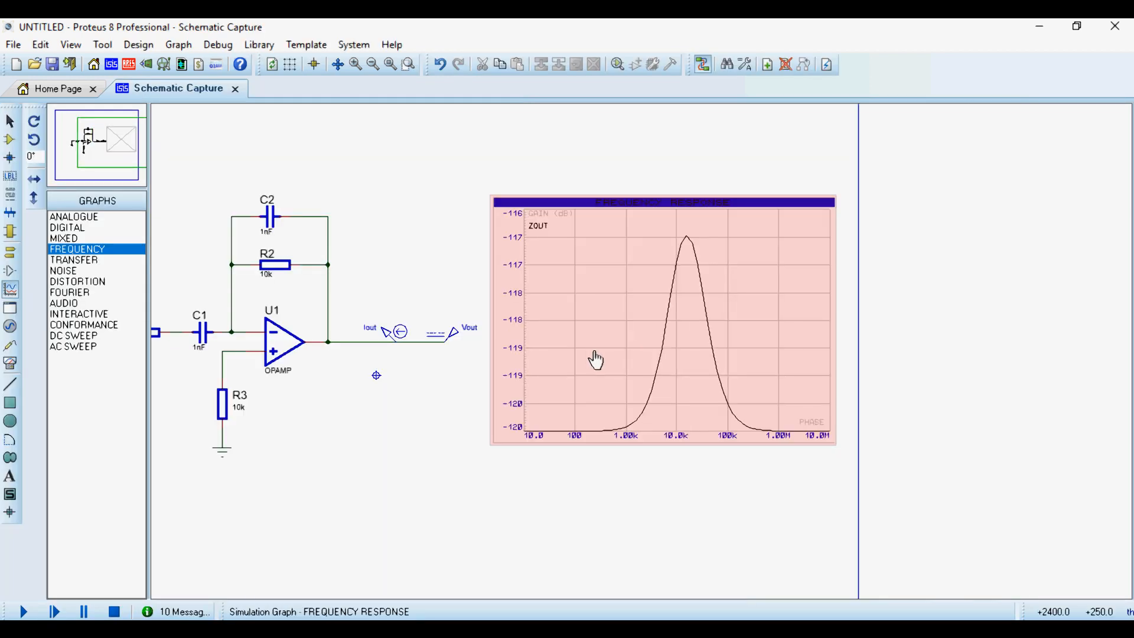
{"action": "scroll", "coordinate": [594, 359], "scroll_direction": "down", "scroll_amount": 1}
{"action": "scroll", "coordinate": [547, 349], "scroll_direction": "up", "scroll_amount": 1}
{"action": "scroll", "coordinate": [716, 349], "scroll_direction": "up", "scroll_amount": 1}
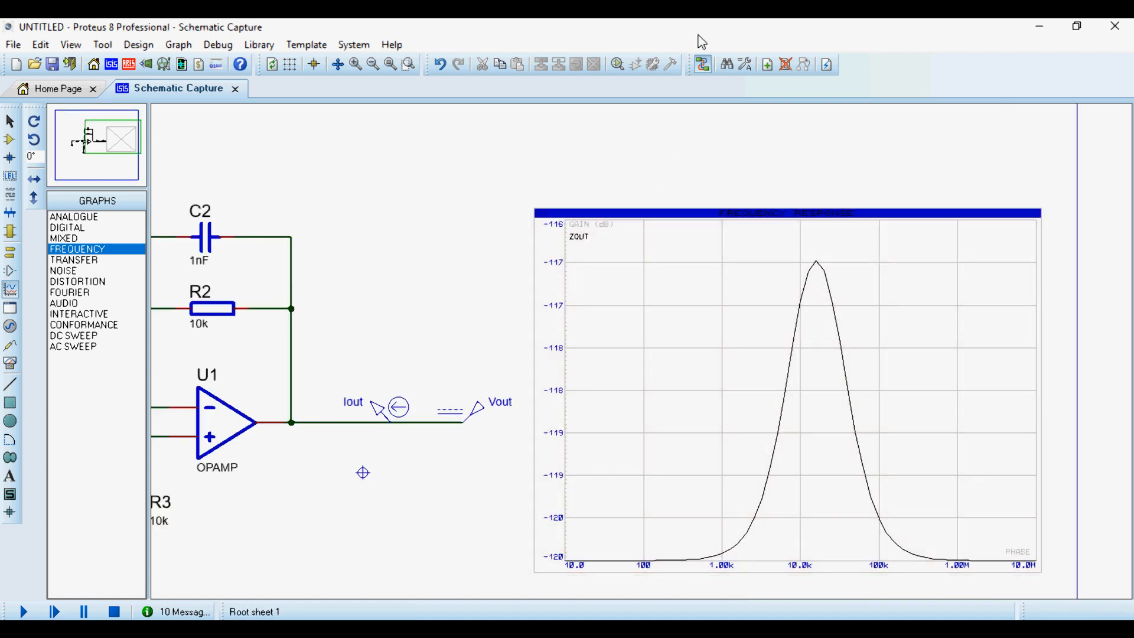
{"action": "scroll", "coordinate": [746, 316], "scroll_direction": "down", "scroll_amount": 1}
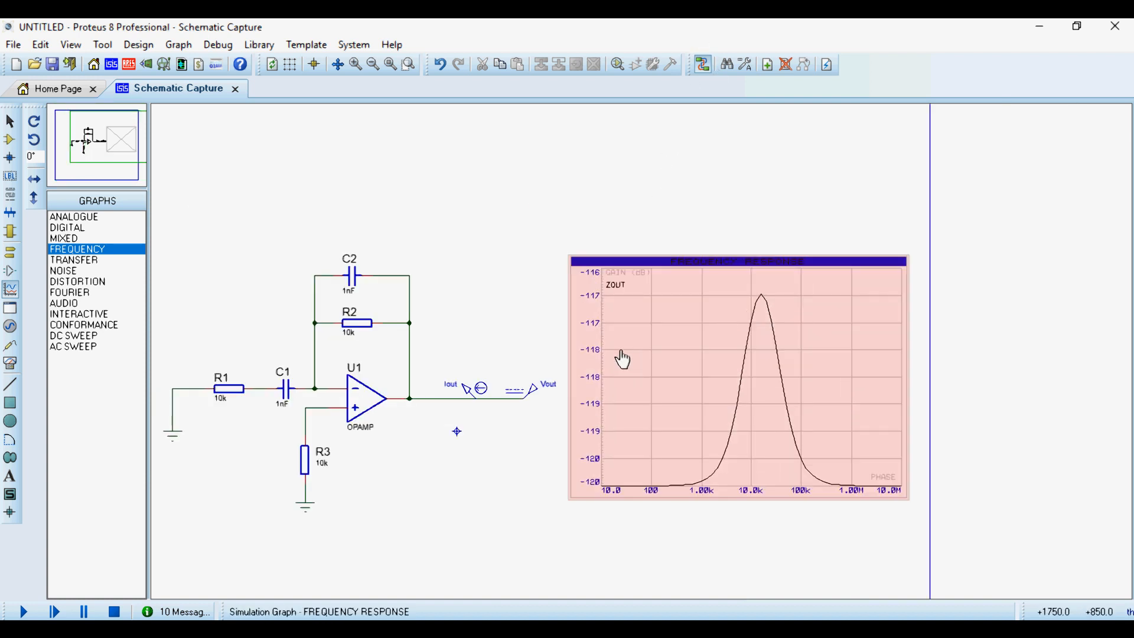